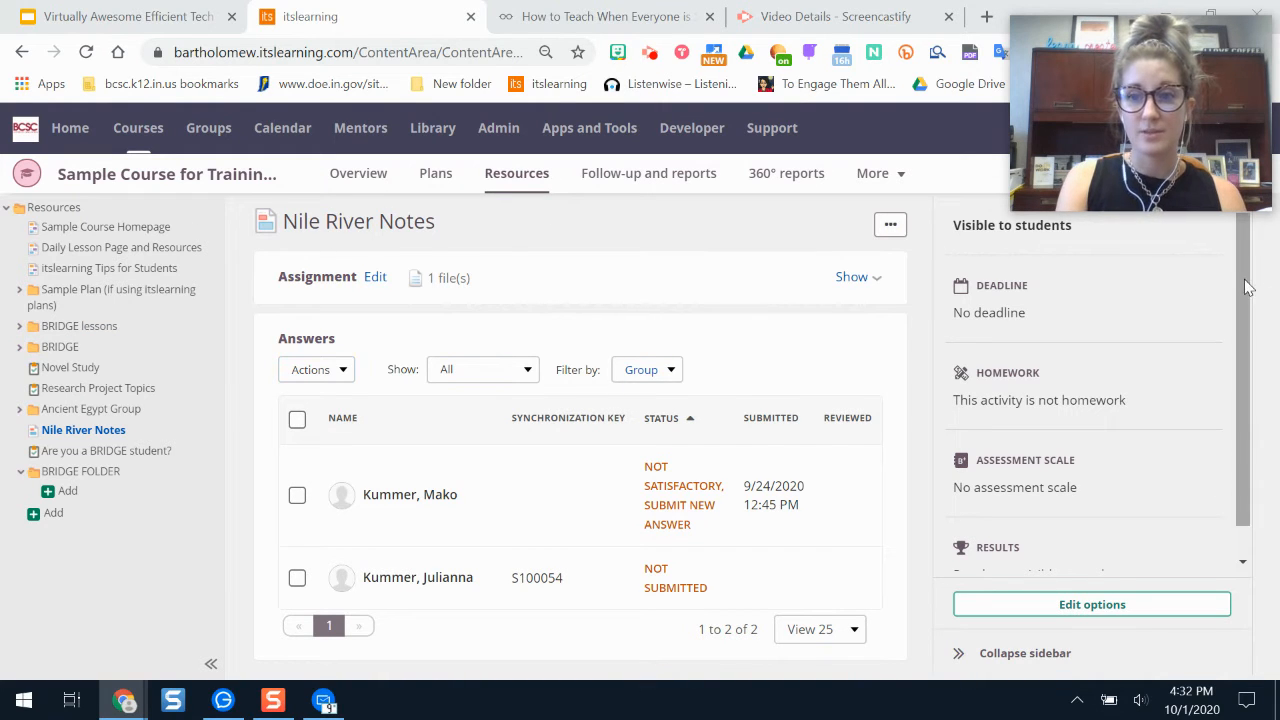
Step: Show the Nile River Notes assignment details and open the submitted student answer
scroll(1246, 290, "down", 1)
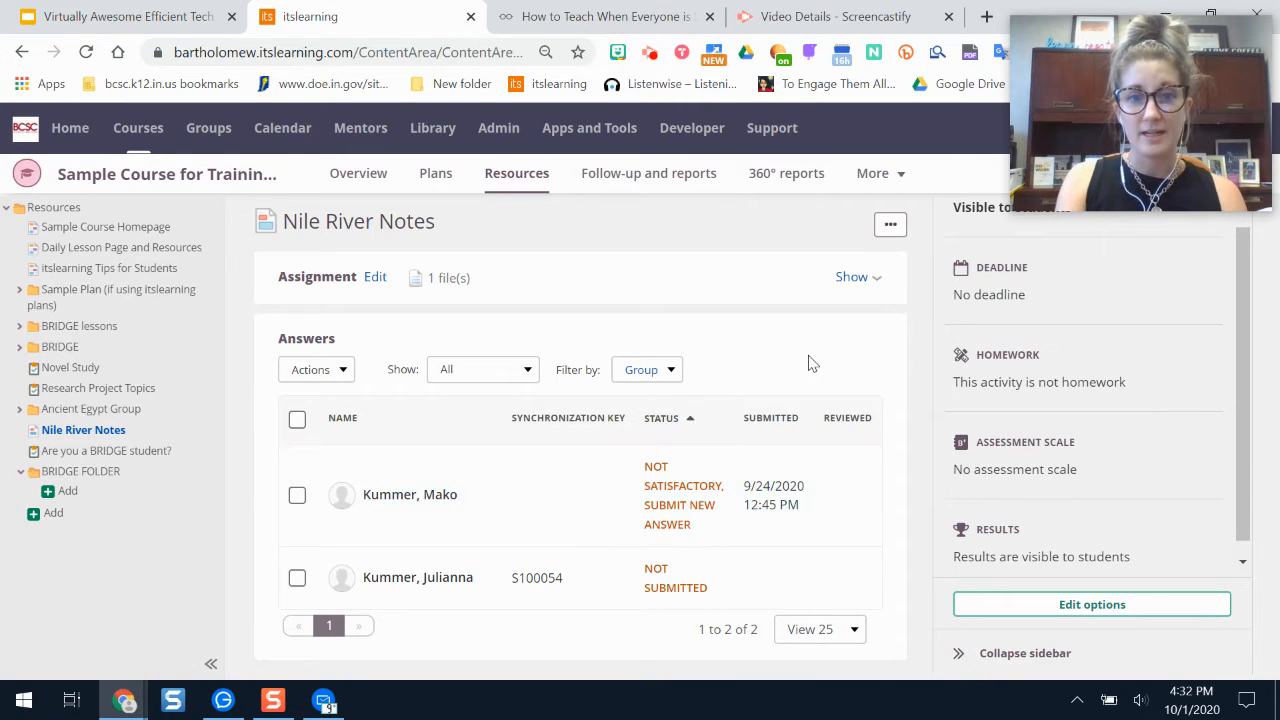
left_click(852, 279)
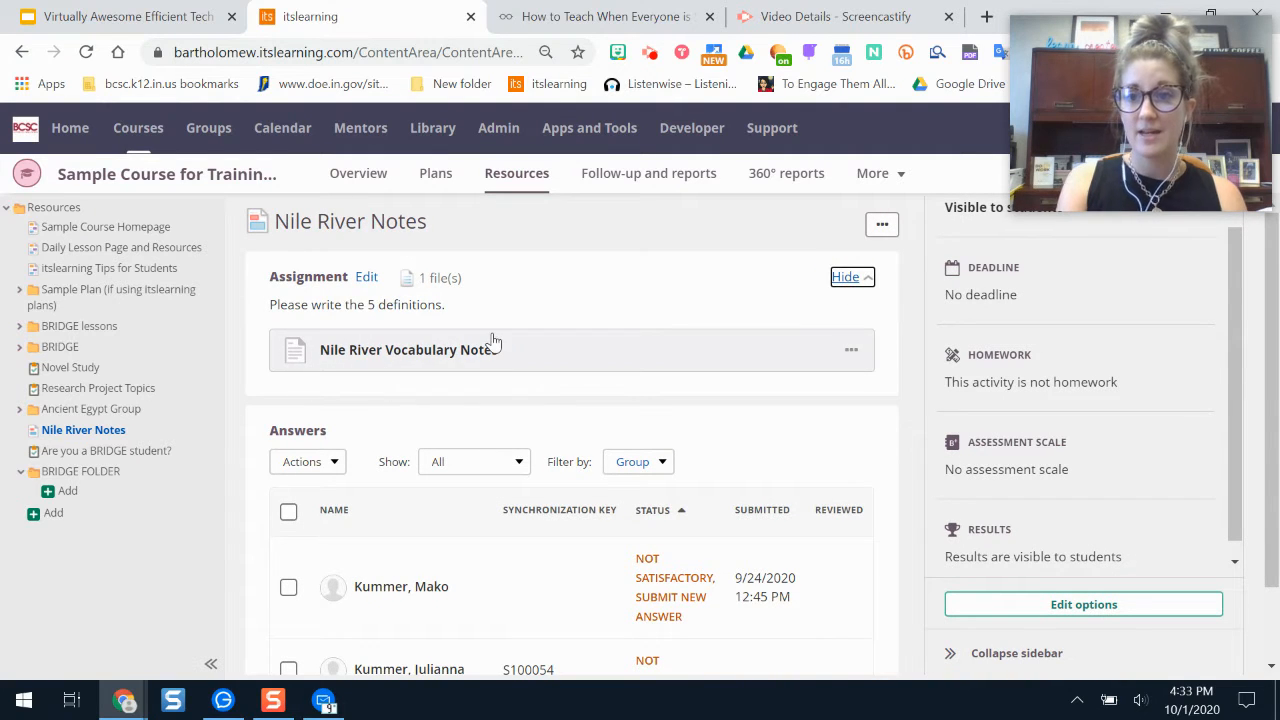
scroll(480, 338, "down", 1)
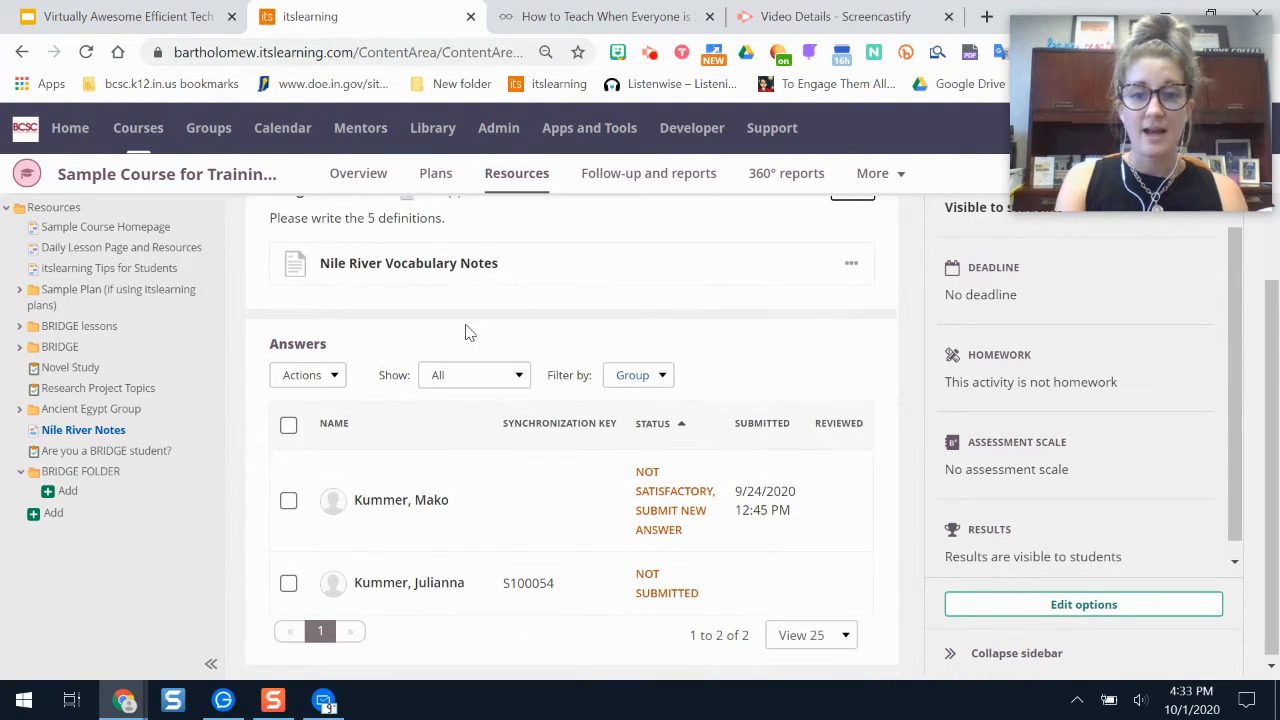
left_click(490, 505)
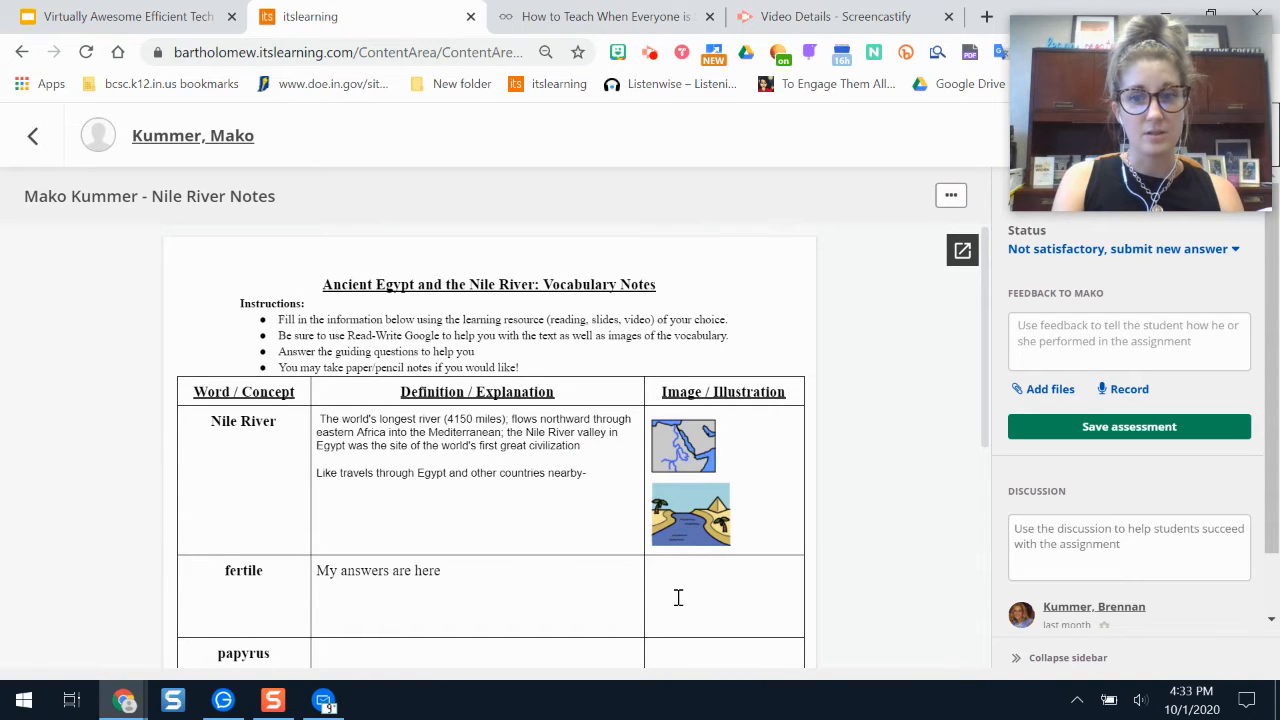
Step: View the student's submission as a Google Docs document in a separate tab and return to the itslearning assessment page
left_click(960, 255)
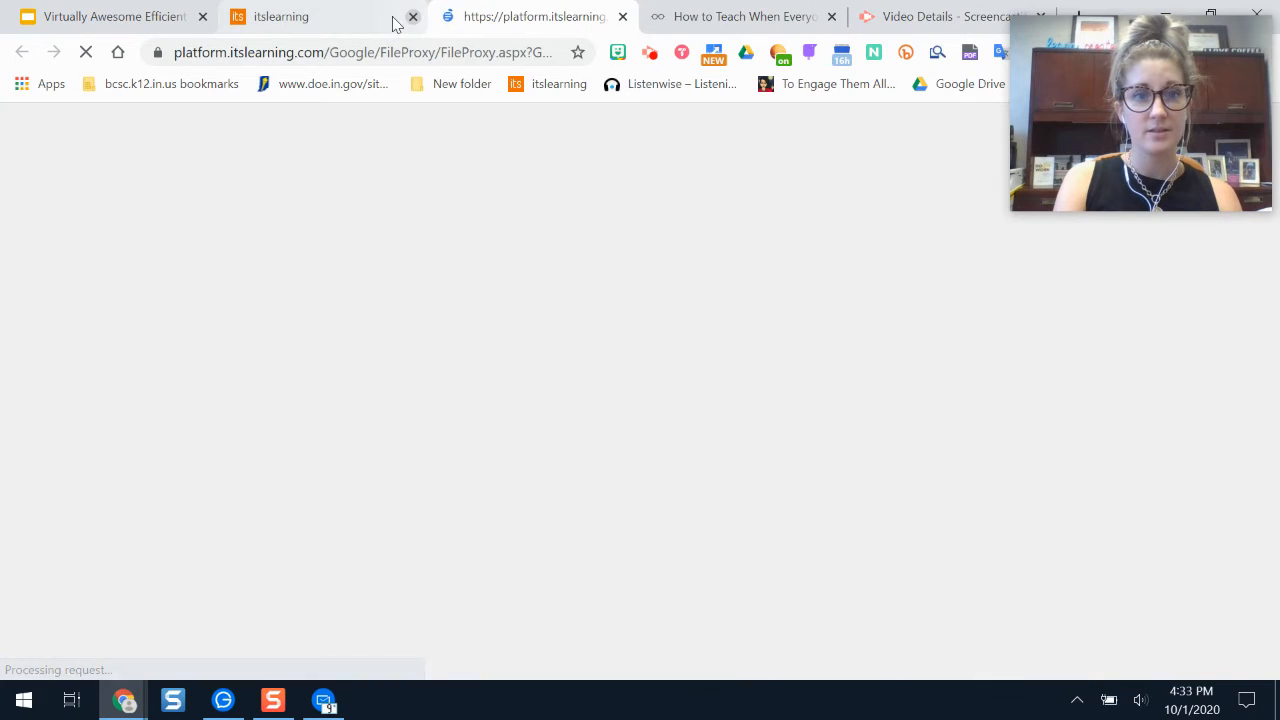
left_click(392, 20)
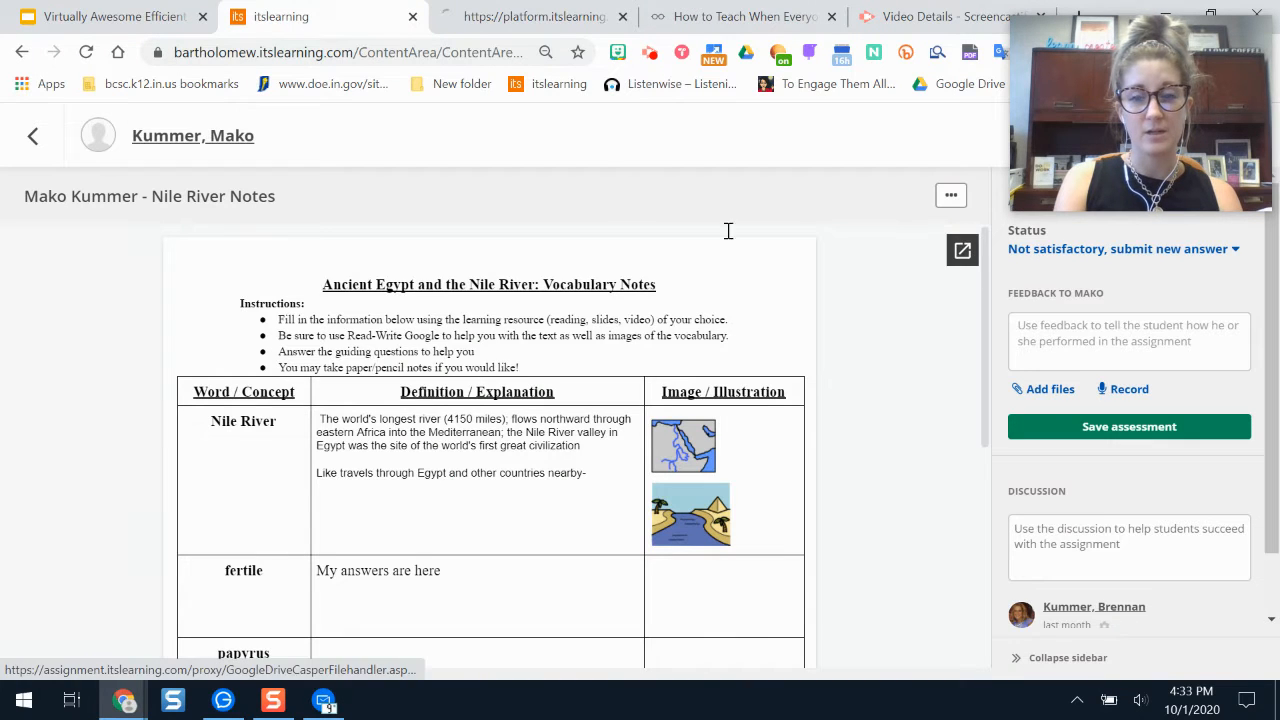
left_click(495, 16)
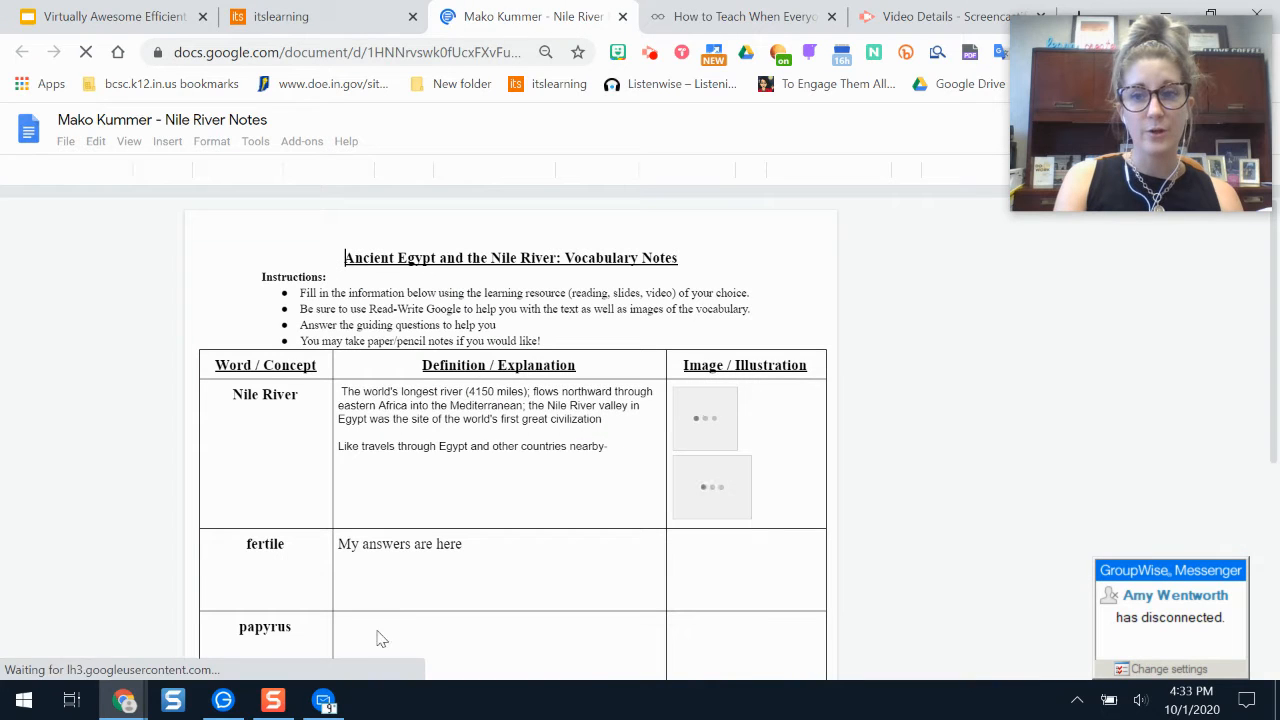
left_click(245, 16)
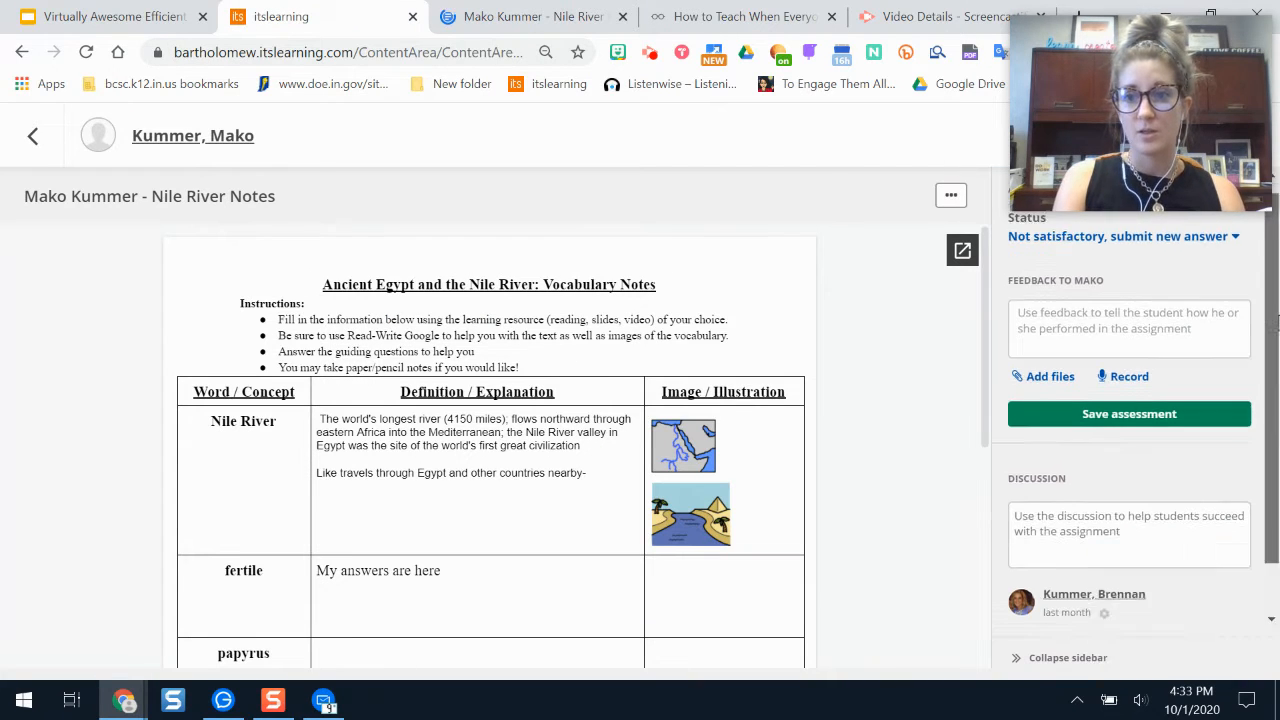
Step: Switch the assessment status to Satisfactory and back to "Not satisfactory, submit new answer"
left_click_drag(1180, 90, 792, 83)
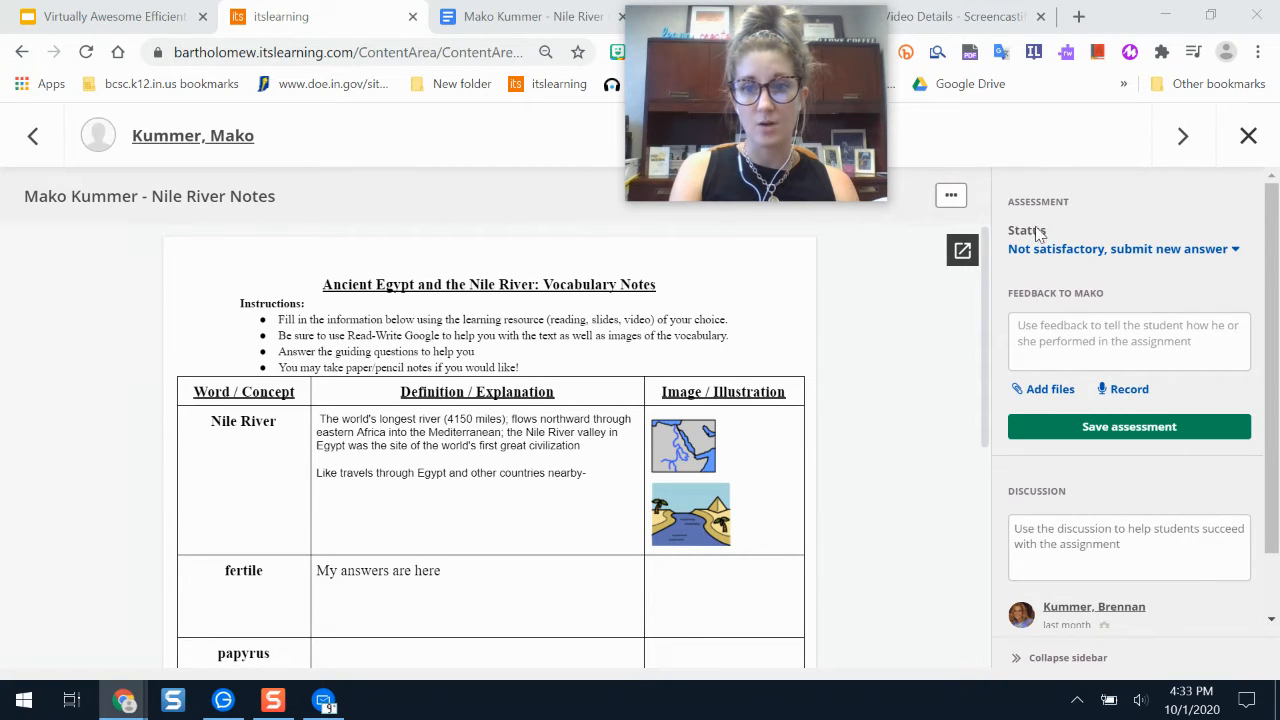
left_click(1025, 249)
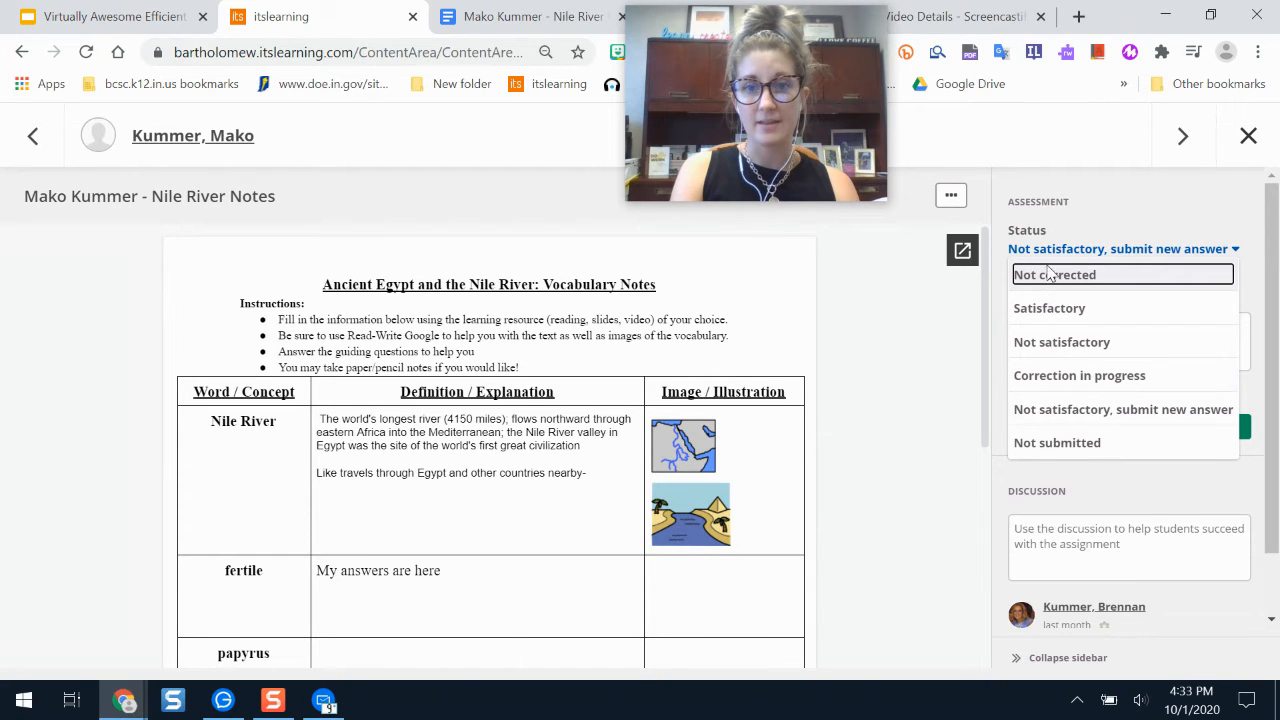
left_click(1072, 310)
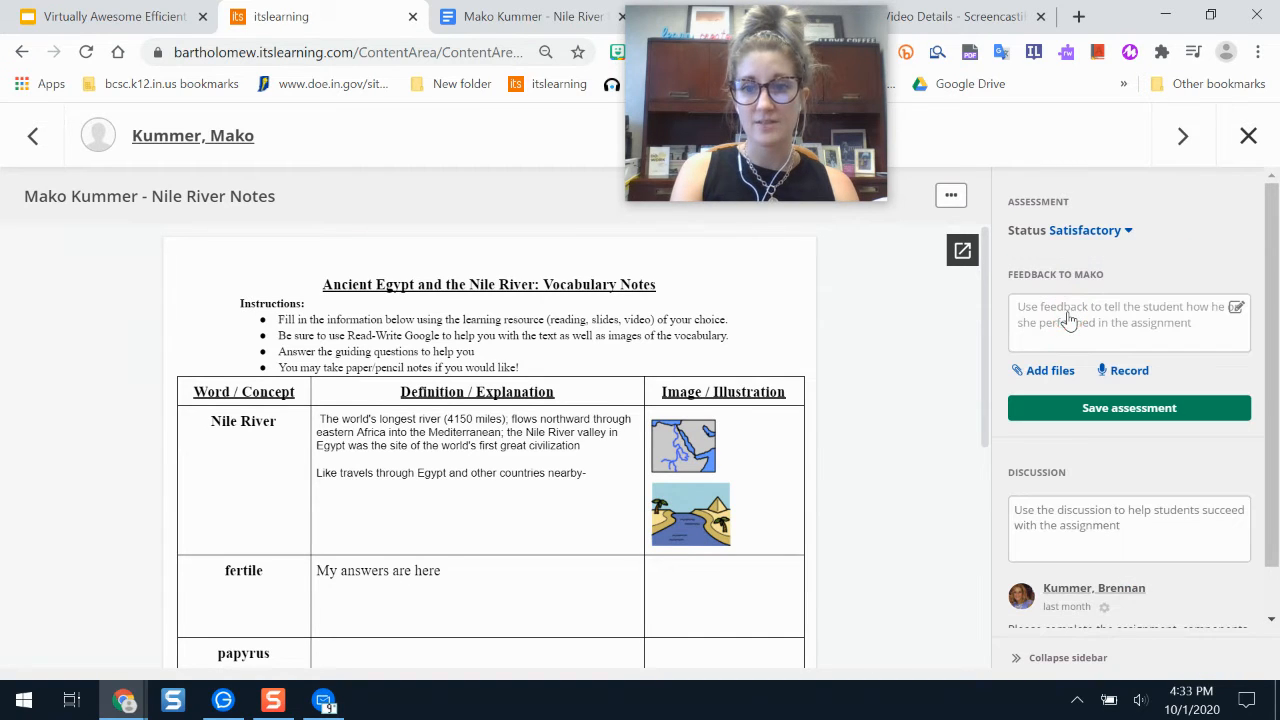
left_click(1104, 232)
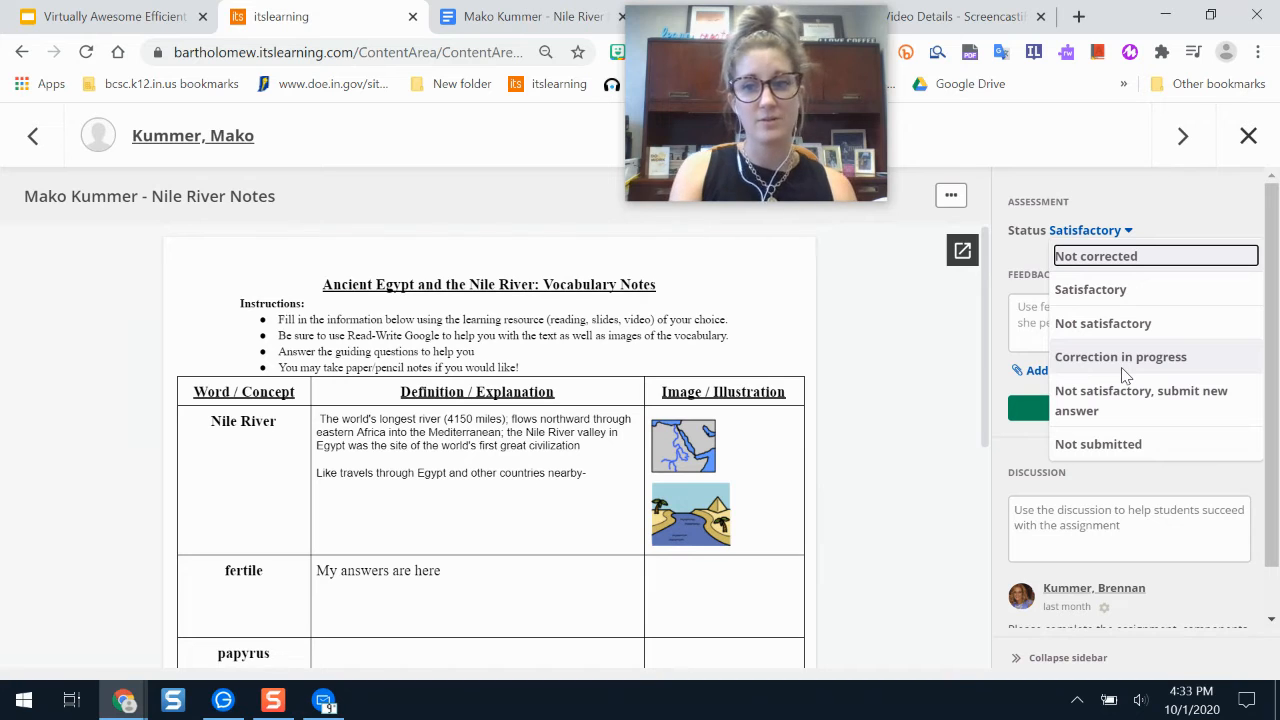
left_click(1128, 398)
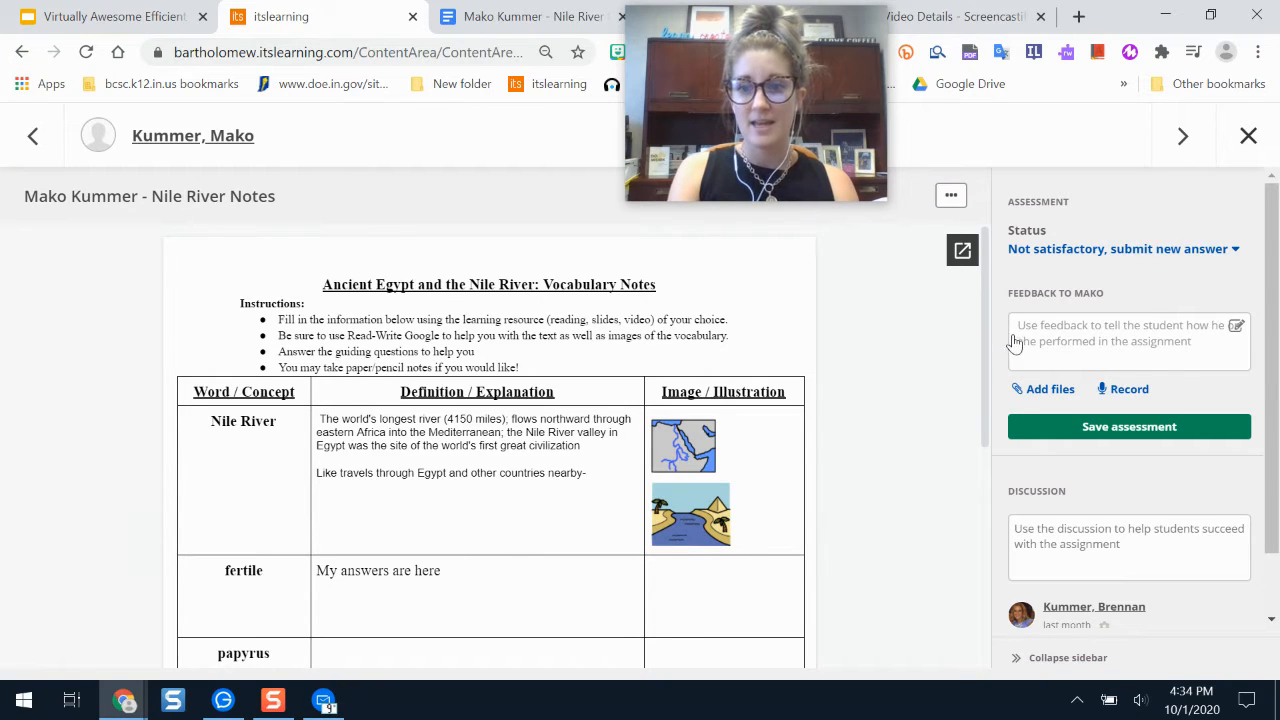
Step: Write the feedback "Please finish the assignment." and check the file, recording and rich-text editor options for it
left_click(1066, 341)
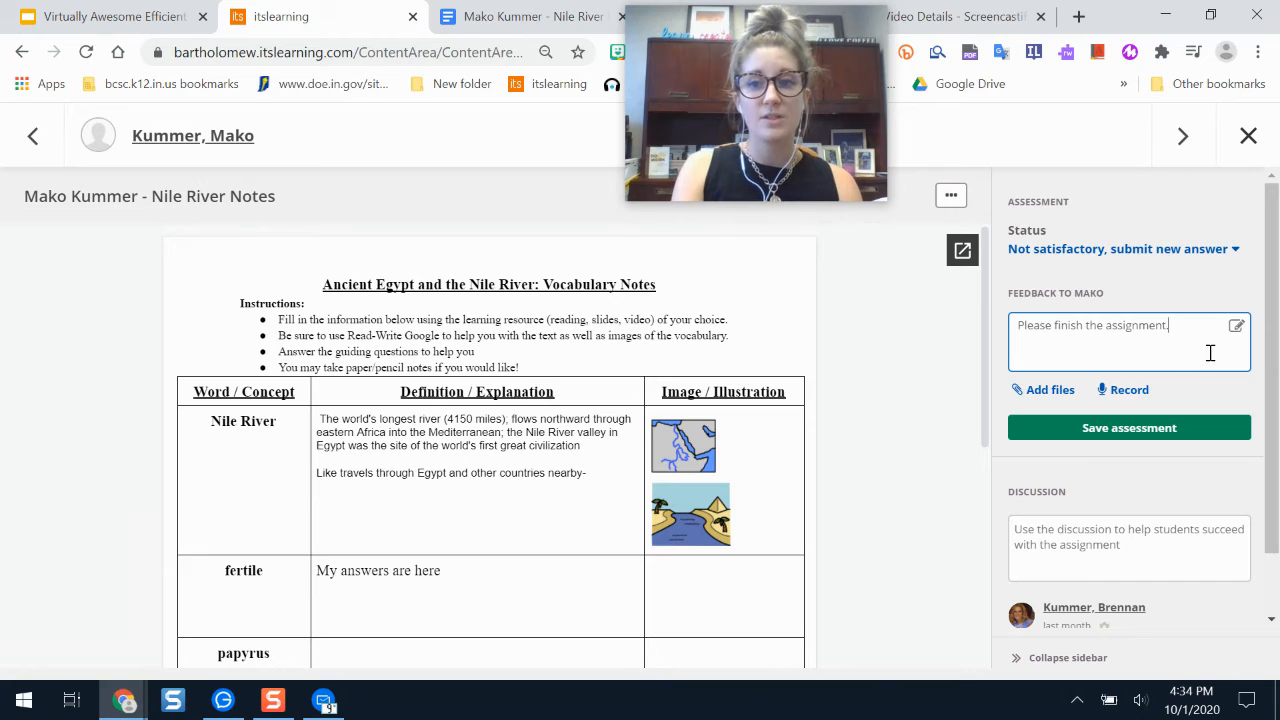
left_click(1042, 392)
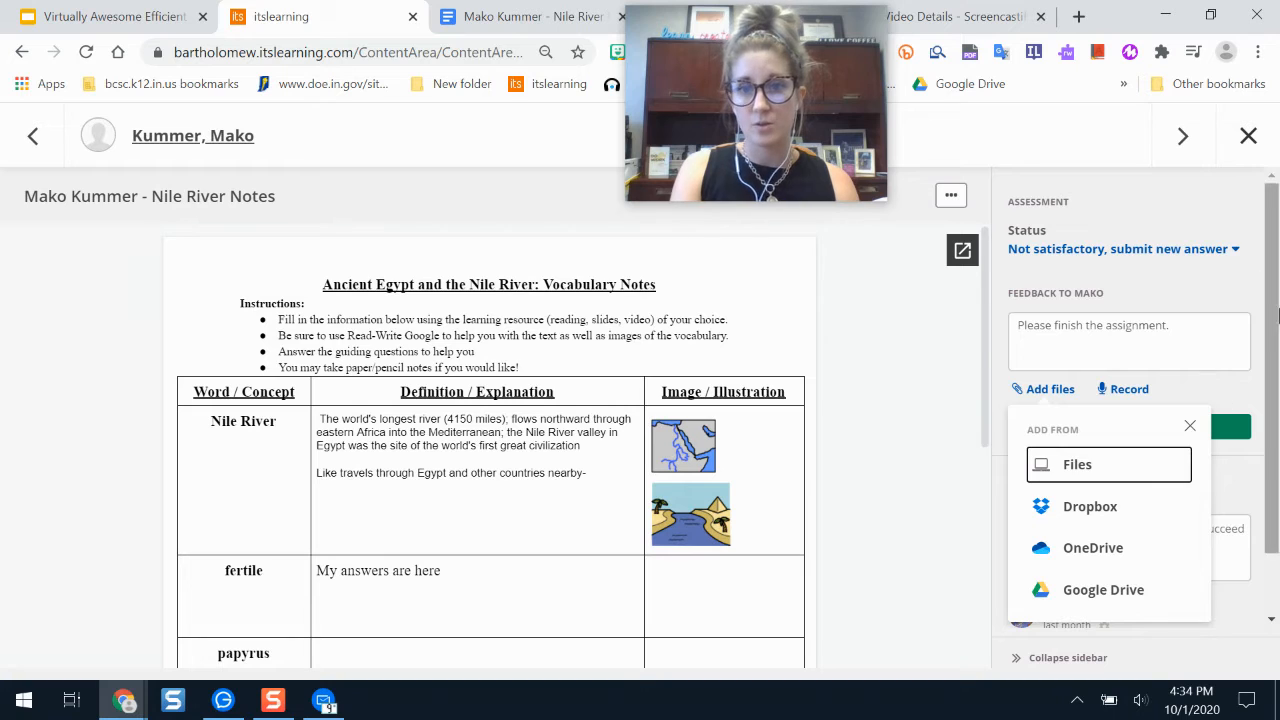
left_click(1117, 392)
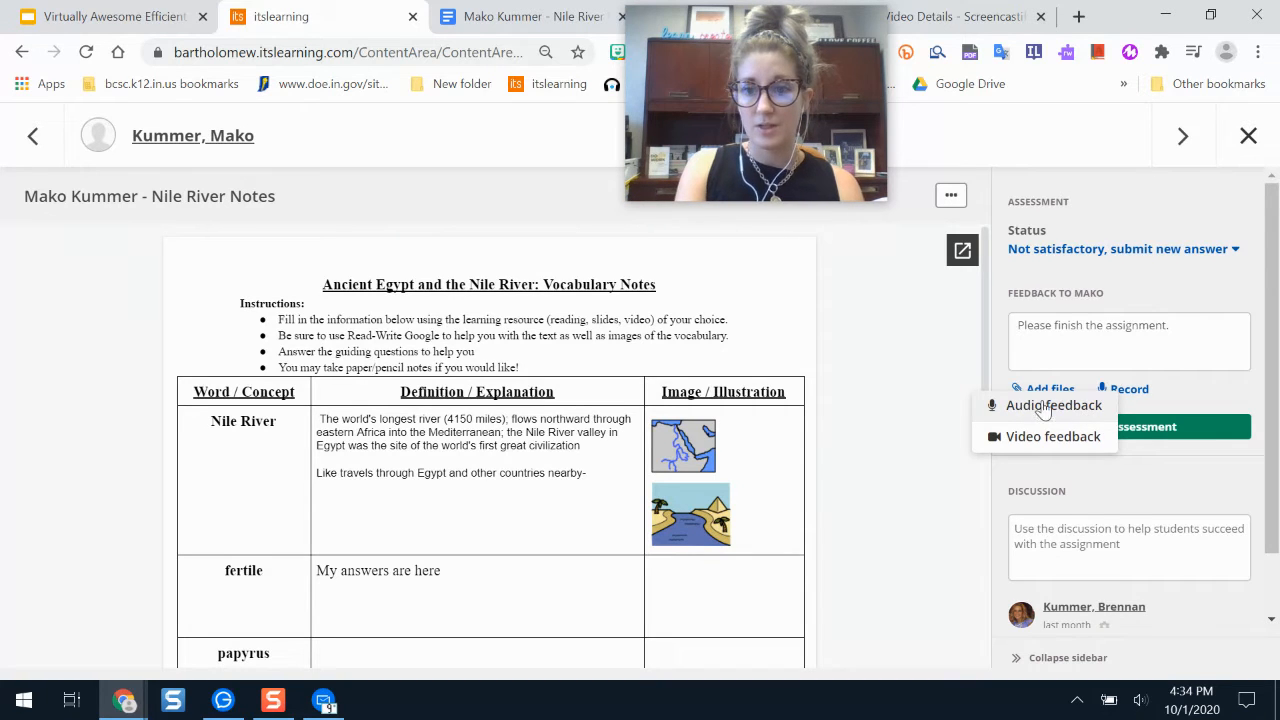
left_click(1154, 347)
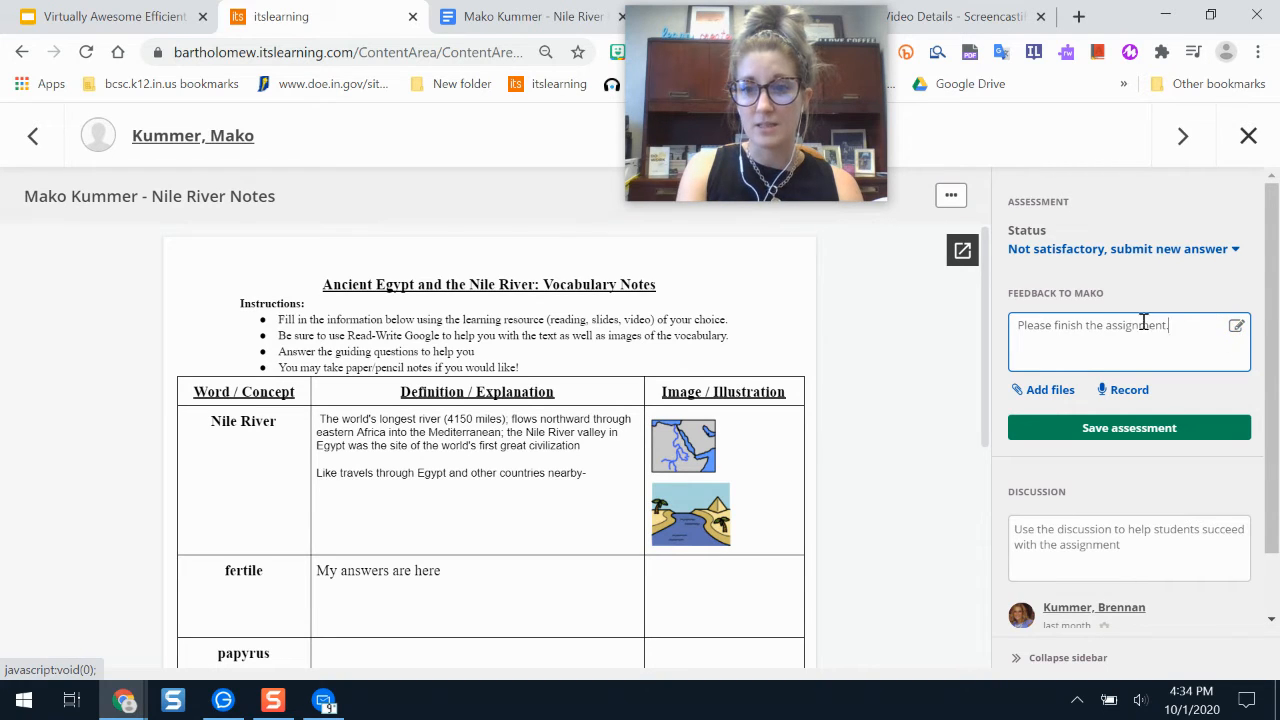
left_click(1237, 330)
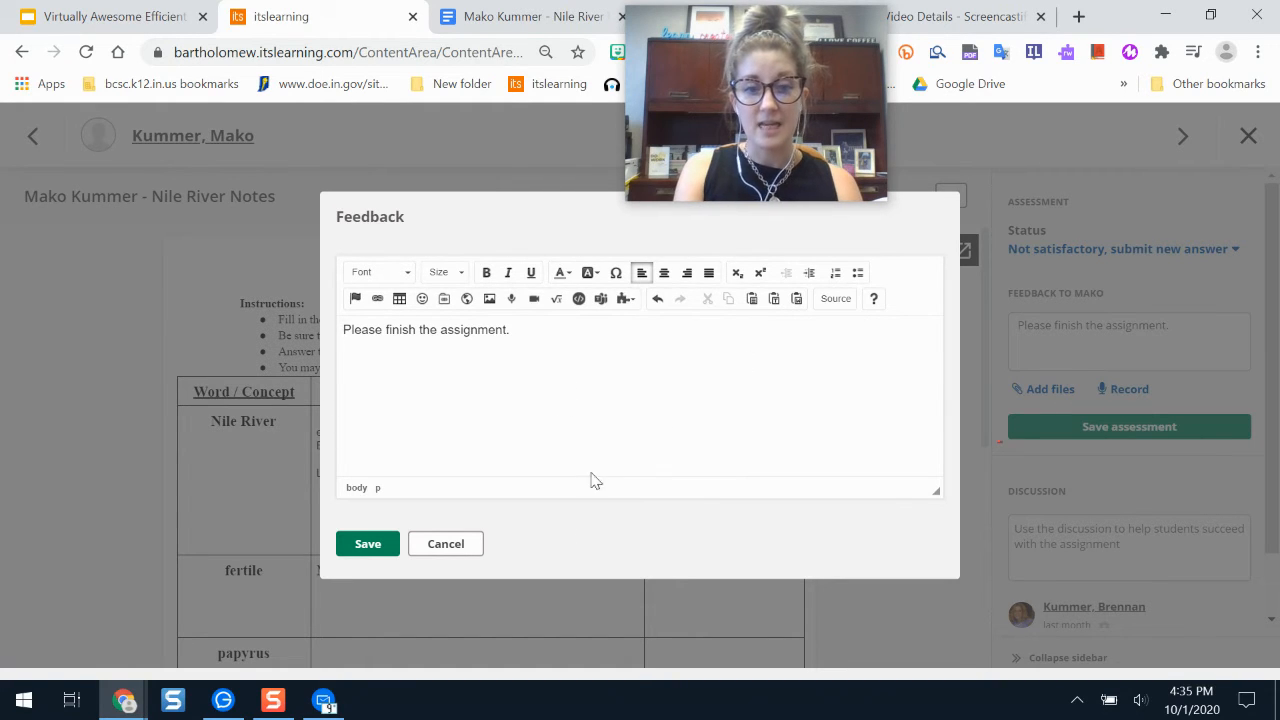
left_click(458, 546)
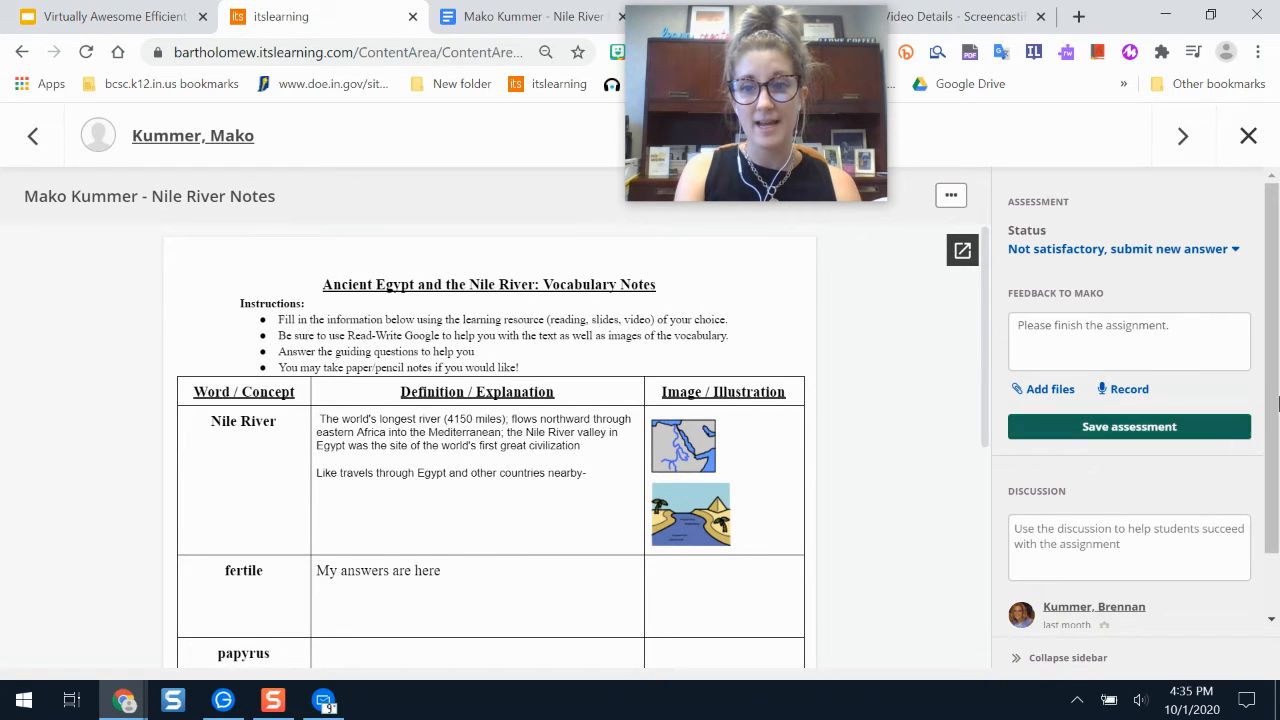
Step: Post the discussion comment "Did you need help finding the slideshow?" on the student's submission
scroll(1268, 310, "down", 1)
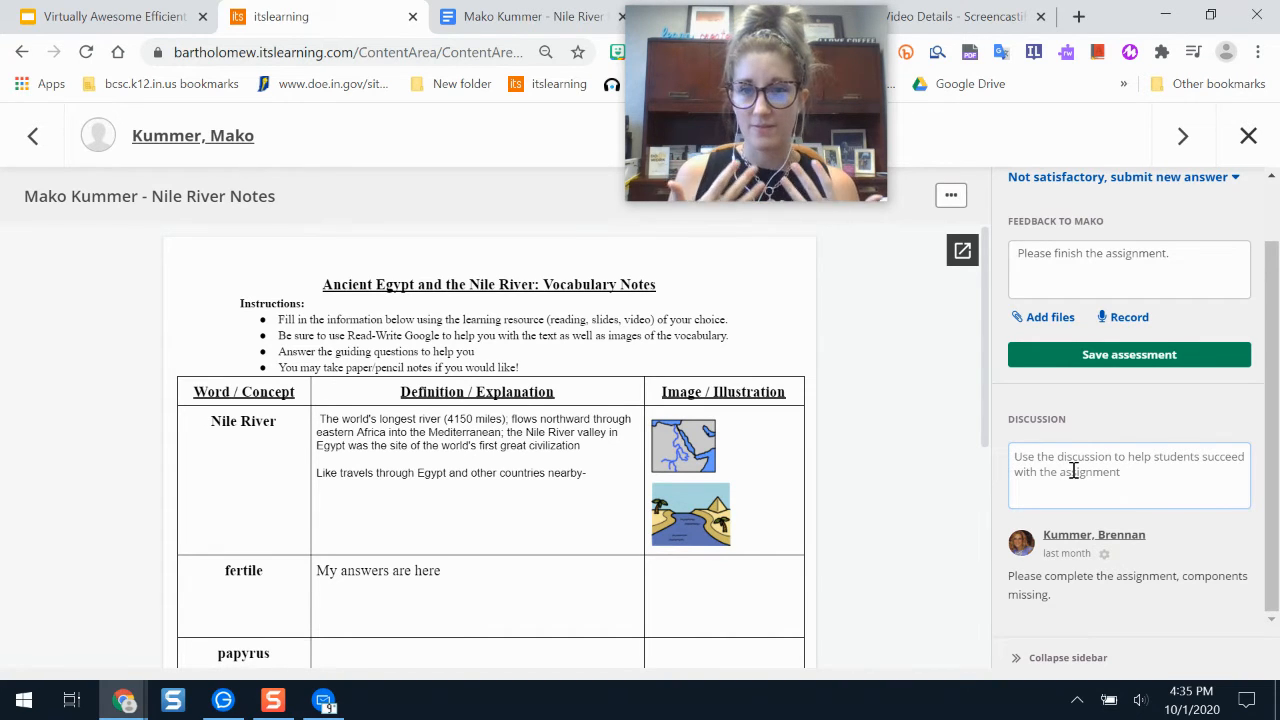
left_click_drag(834, 51, 267, 55)
left_click(1105, 458)
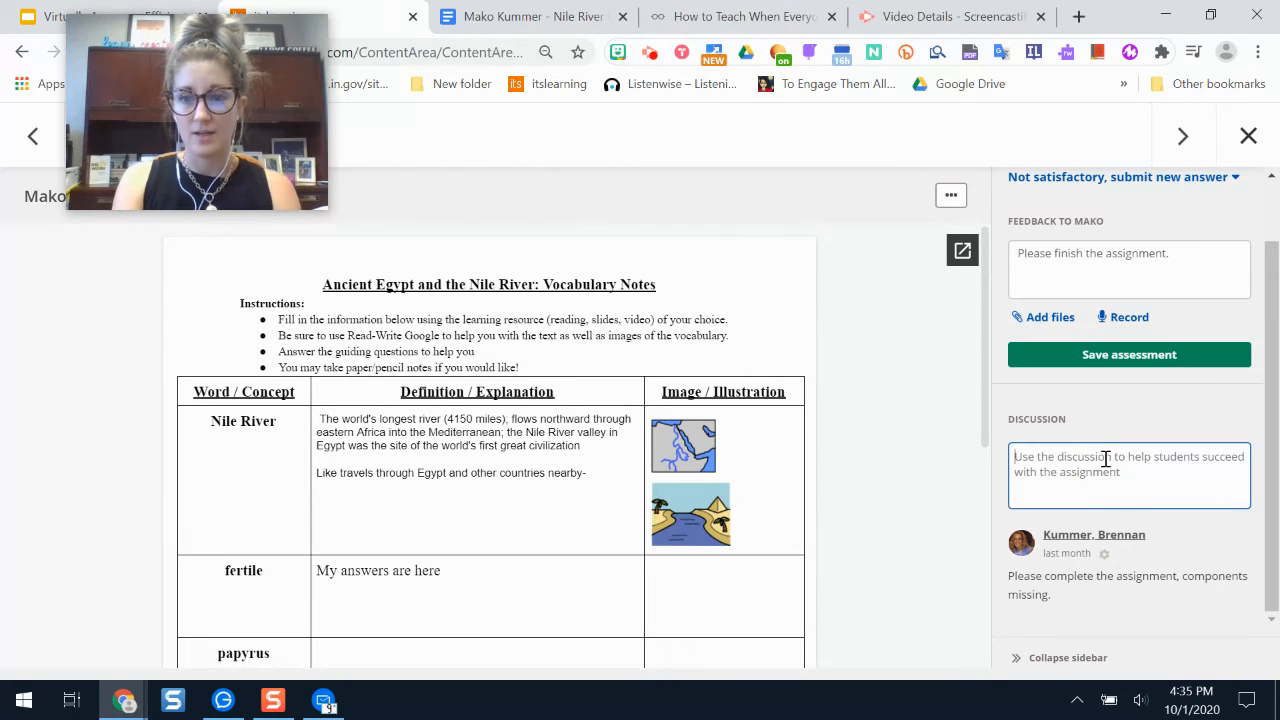
type("did")
key("BackSpace")
type("Did y")
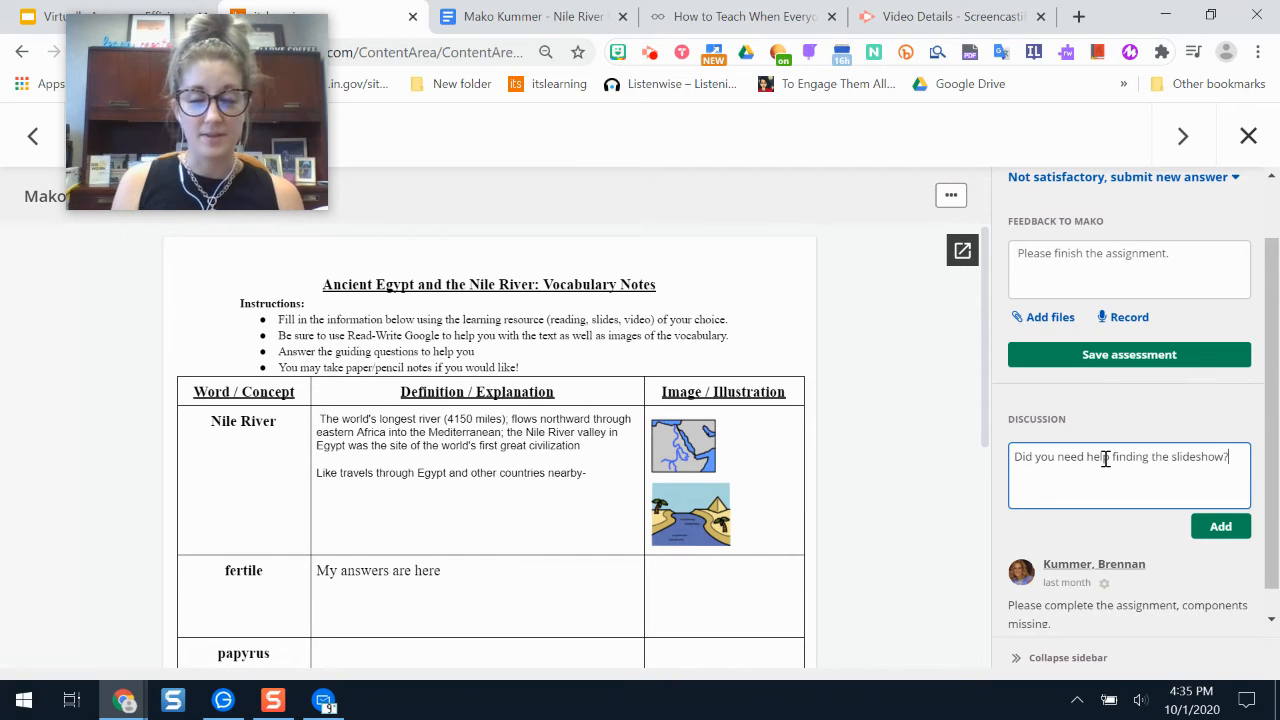
left_click(1222, 526)
scroll(1230, 530, "down", 1)
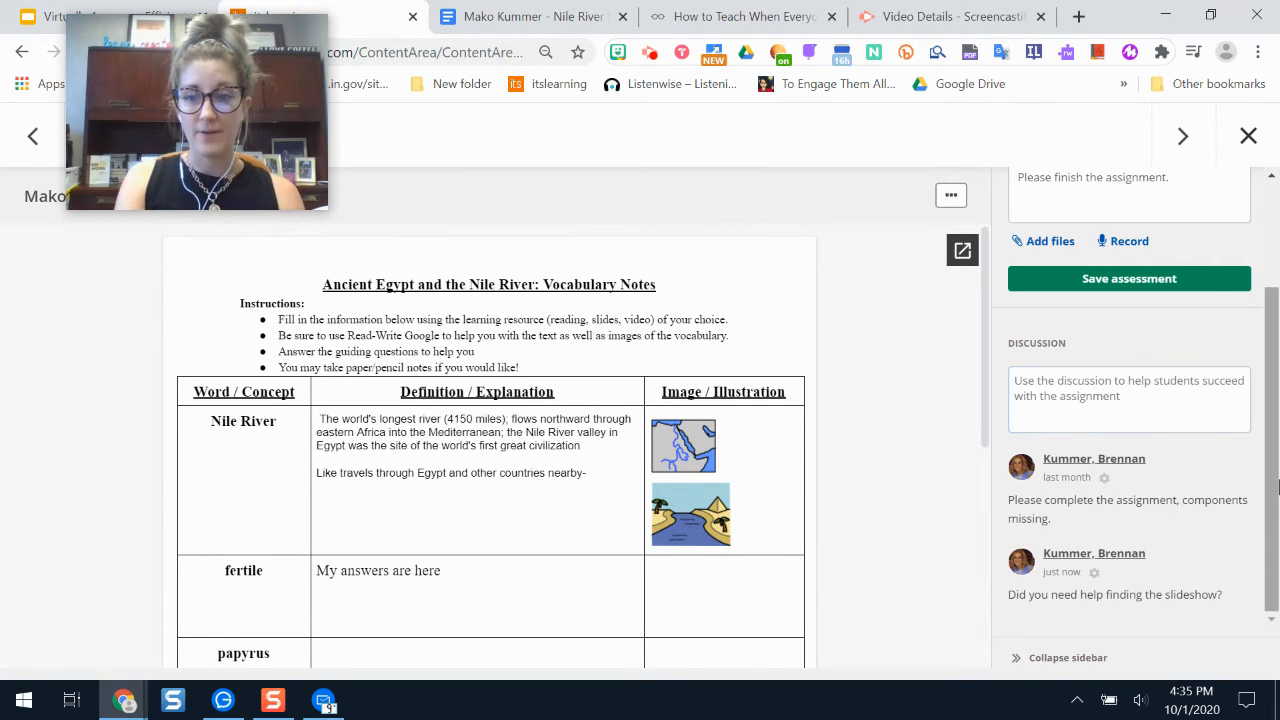
Step: Save the student's assessment and return to the Nile River Notes answer list with the assignment details shown
scroll(1276, 484, "up", 2)
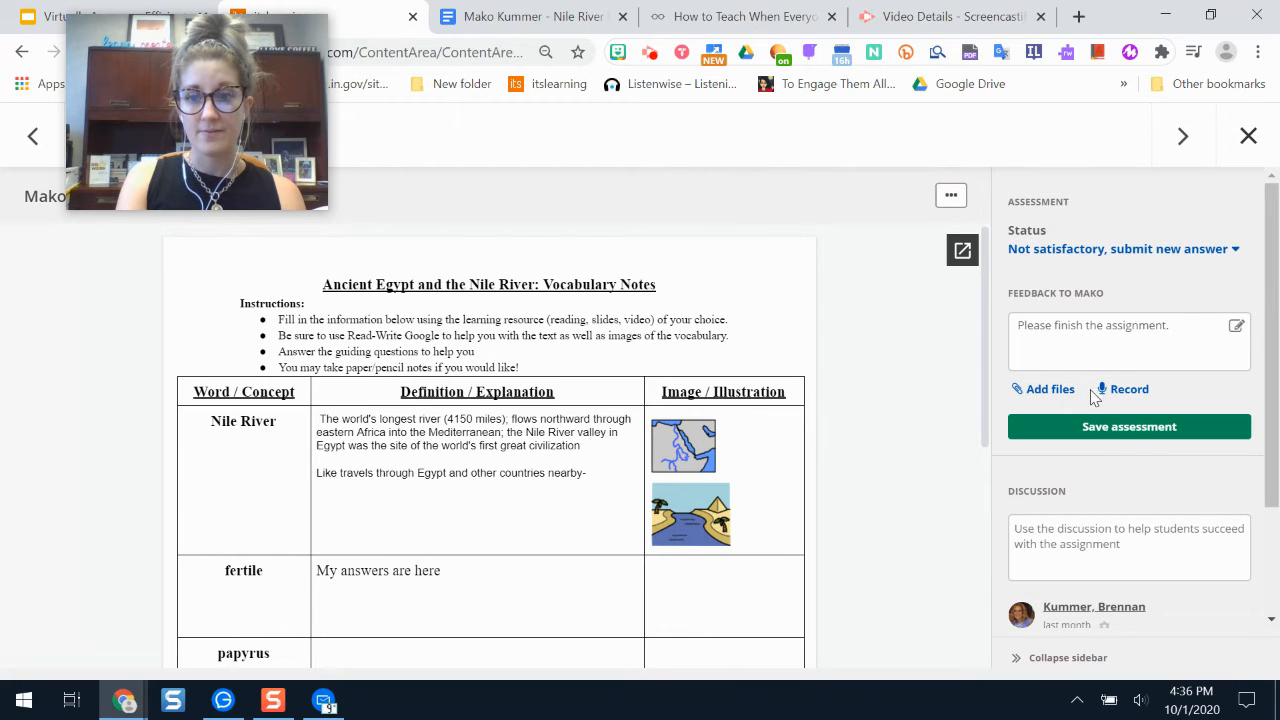
left_click(1134, 430)
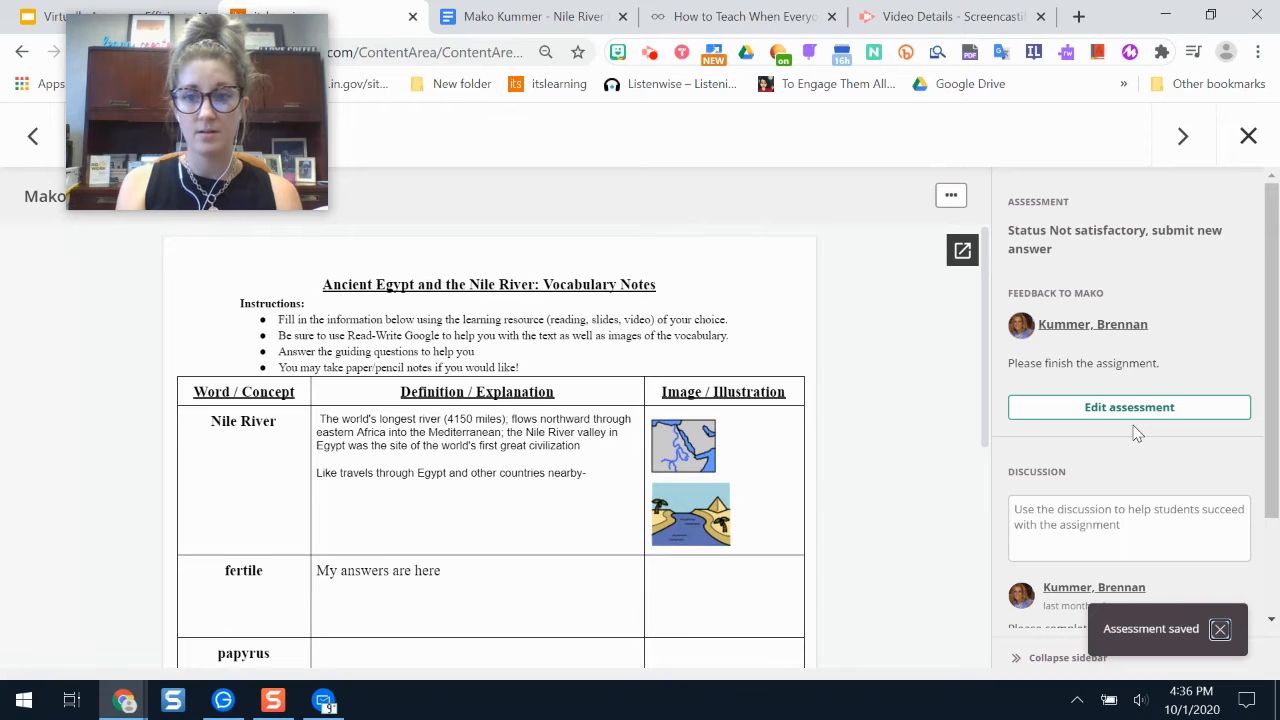
left_click_drag(180, 94, 948, 92)
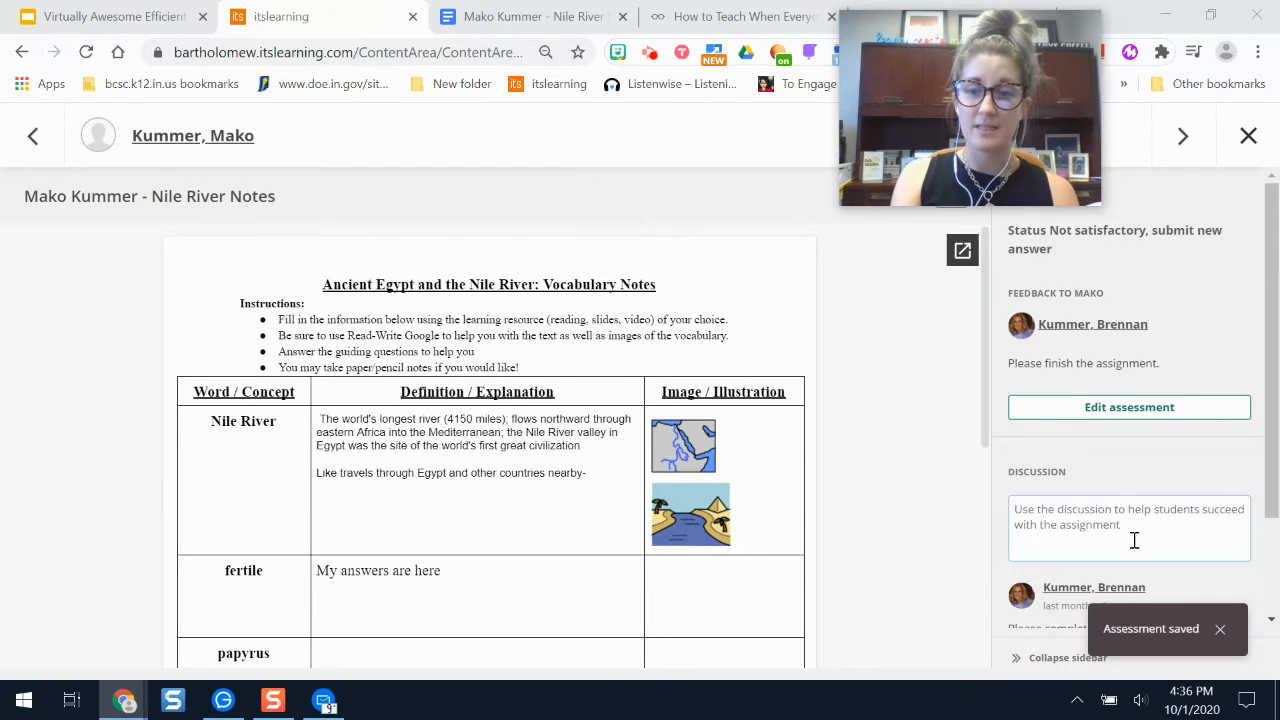
left_click(1248, 135)
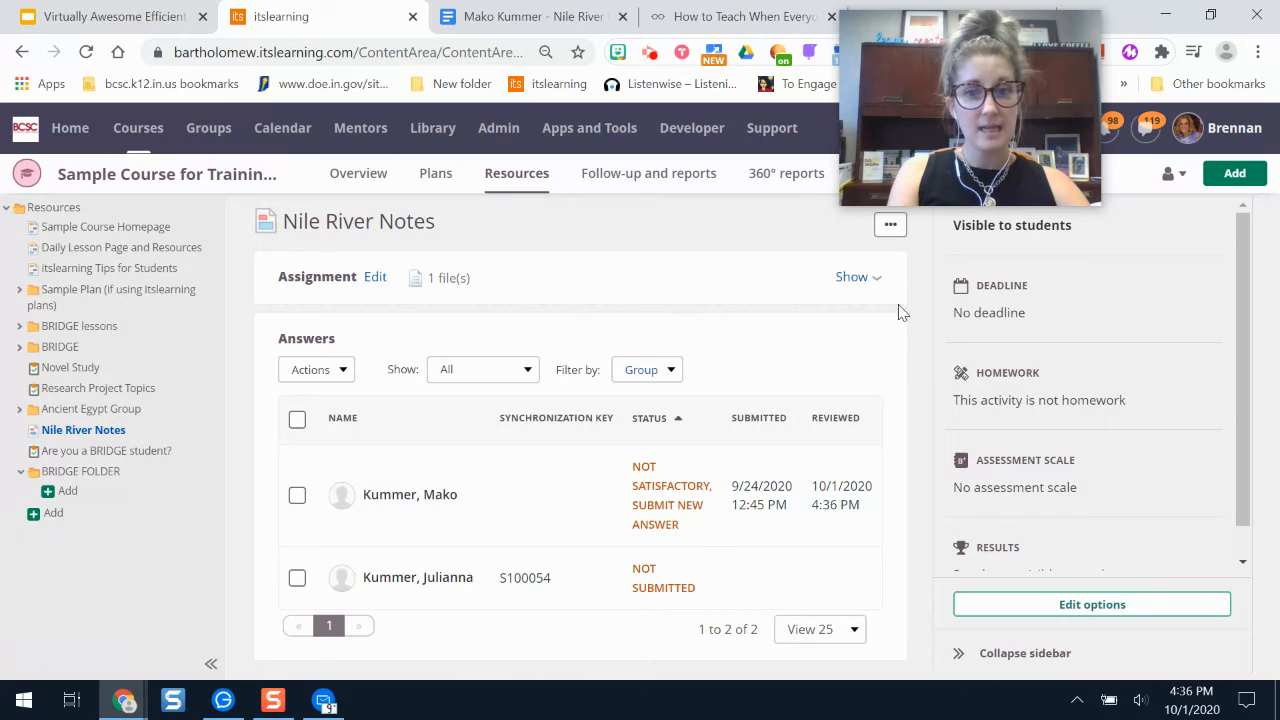
left_click(852, 279)
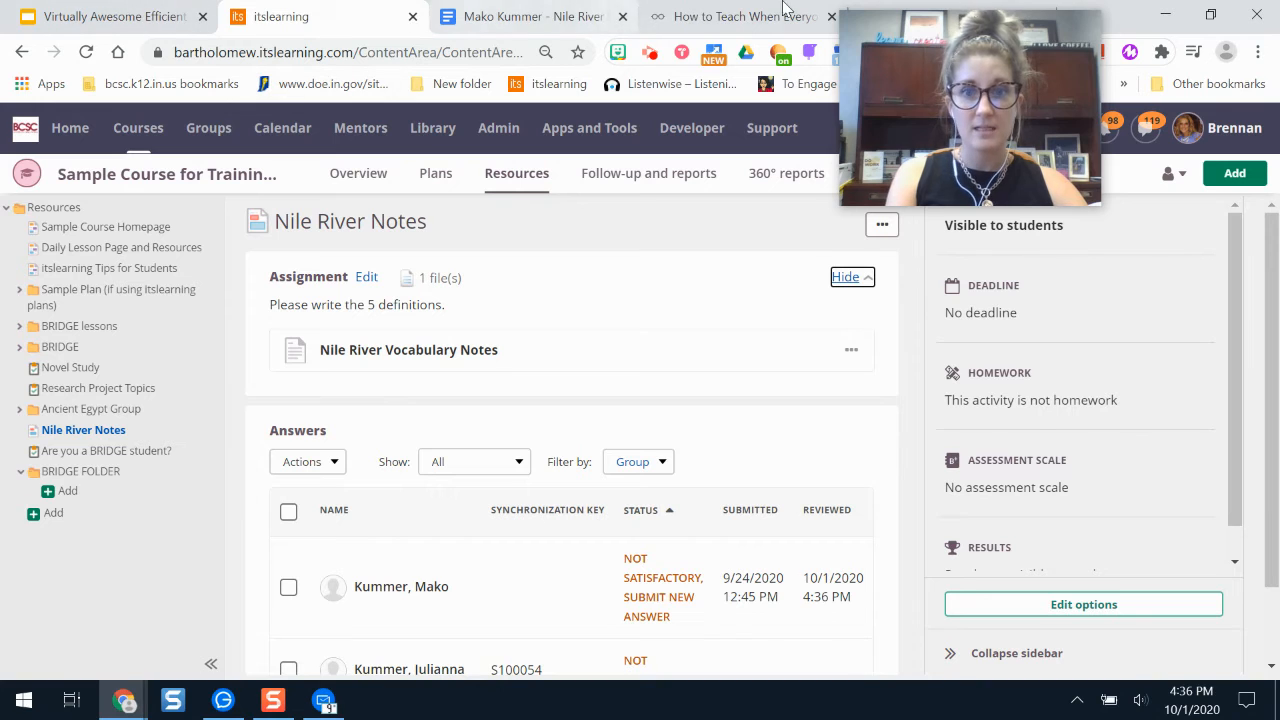
Step: Open the Shared with me files in Google Drive and start a Drive search
mouse_move(930, 88)
left_click_drag(930, 88, 1118, 70)
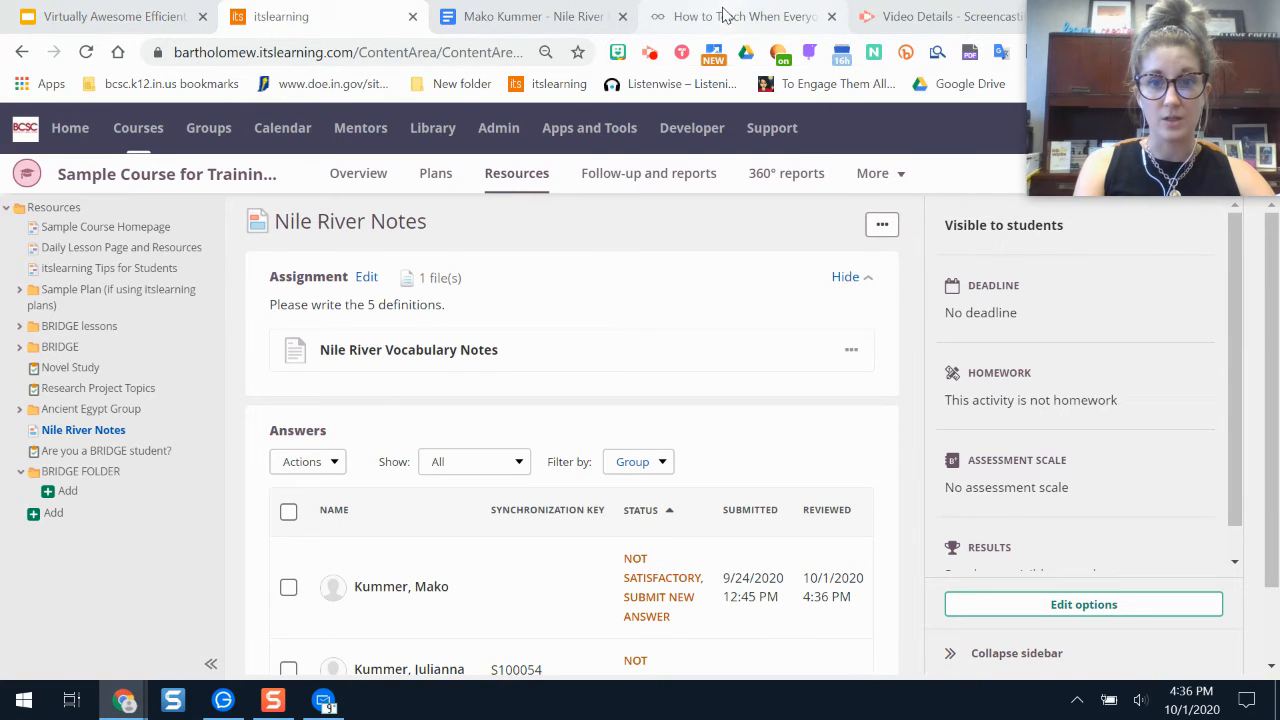
left_click(707, 14)
left_click(958, 84)
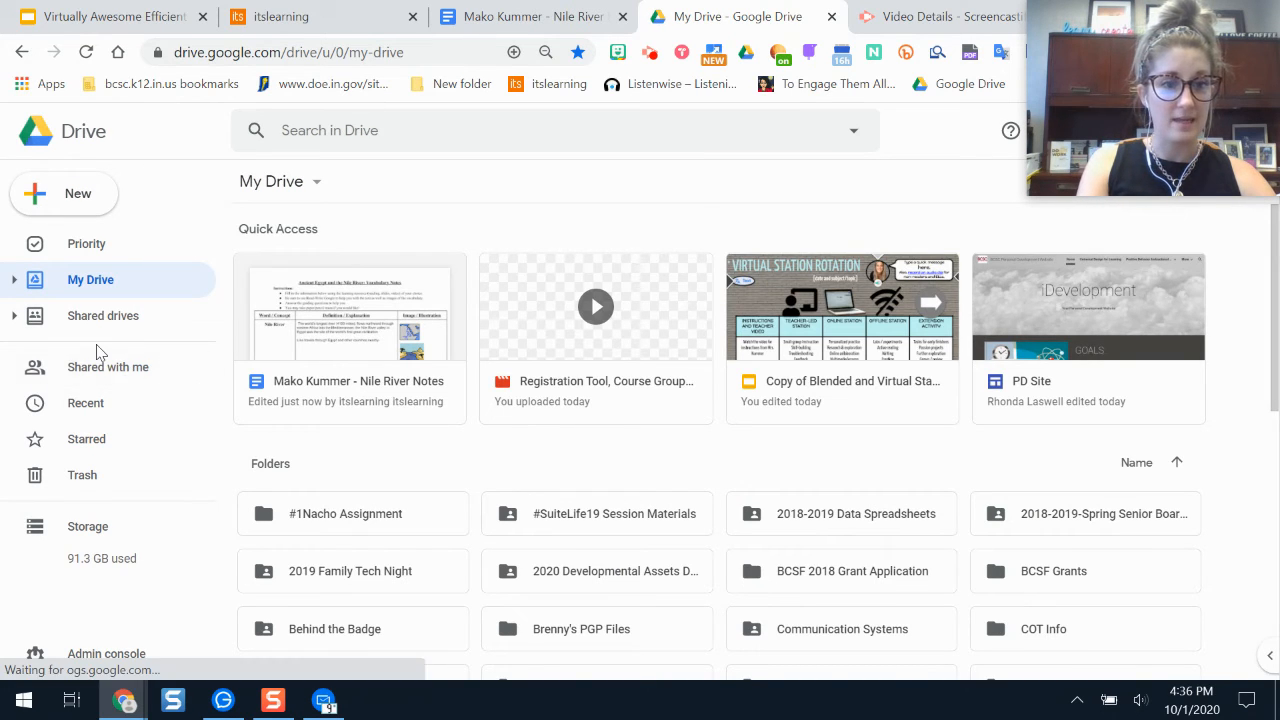
left_click(97, 376)
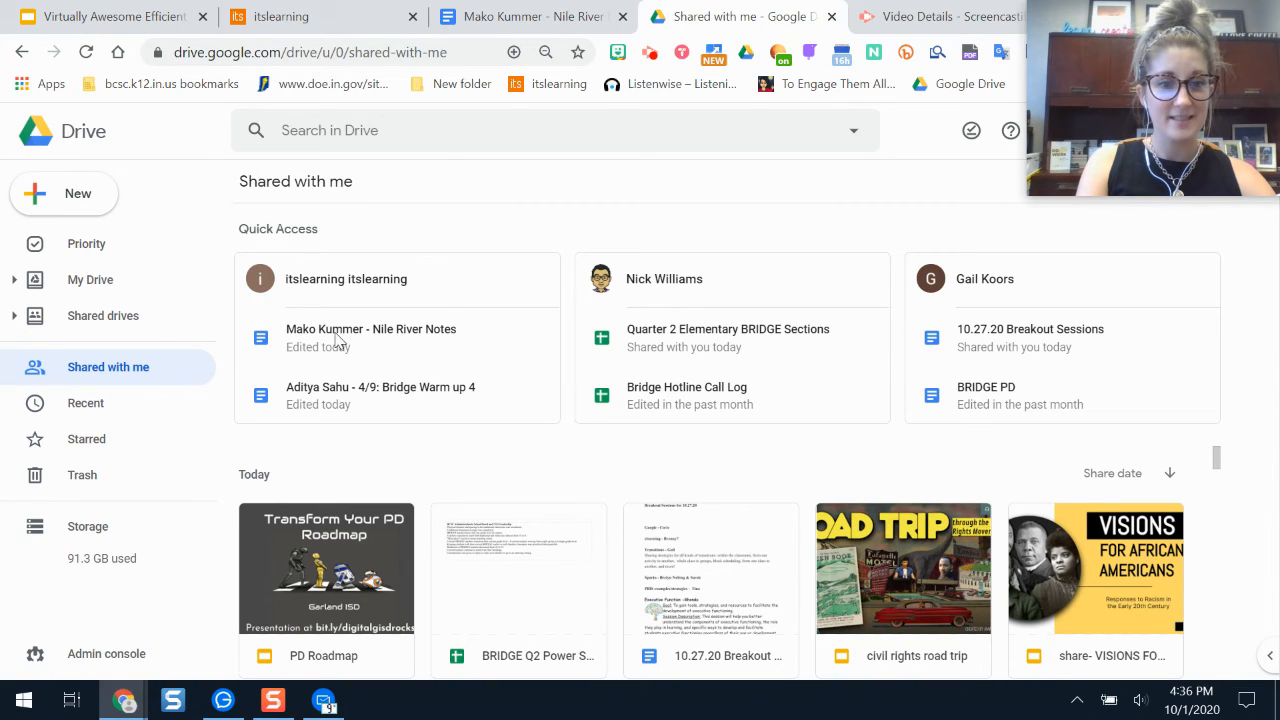
left_click(357, 130)
type("i")
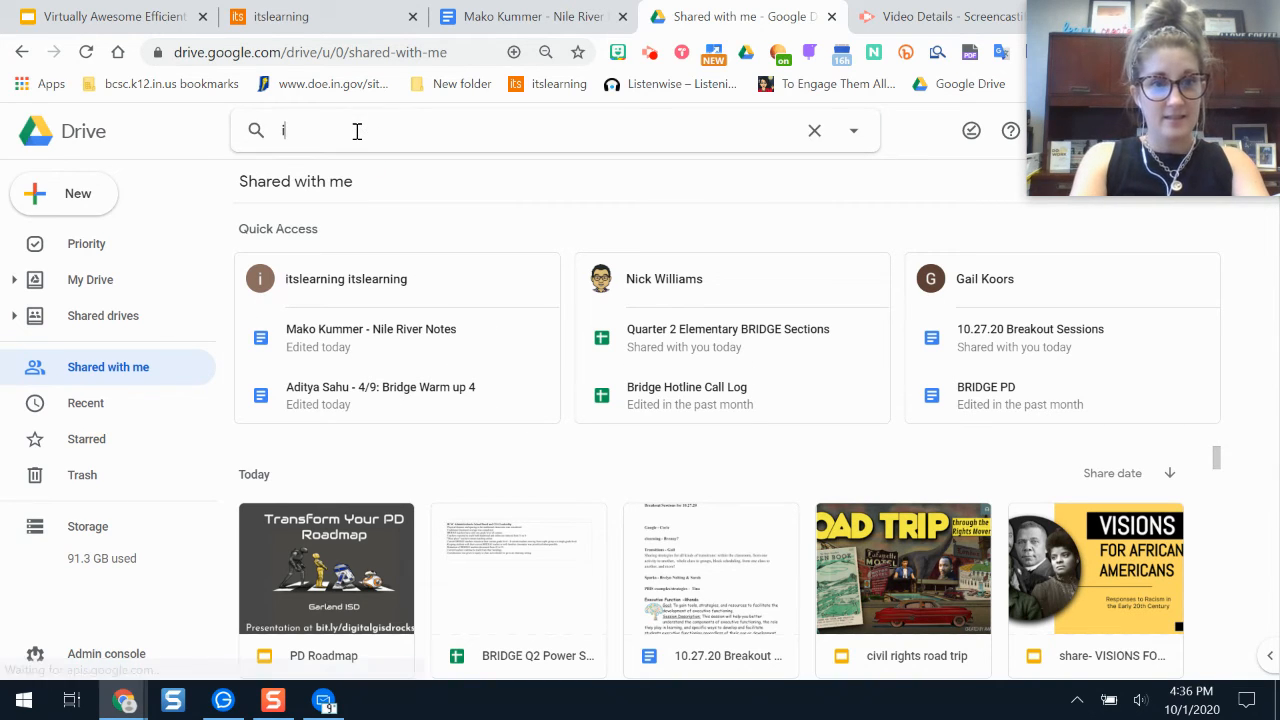
type("tslea")
key("BackSpace")
key("BackSpace")
key("BackSpace")
key("BackSpace")
key("BackSpace")
key("BackSpace")
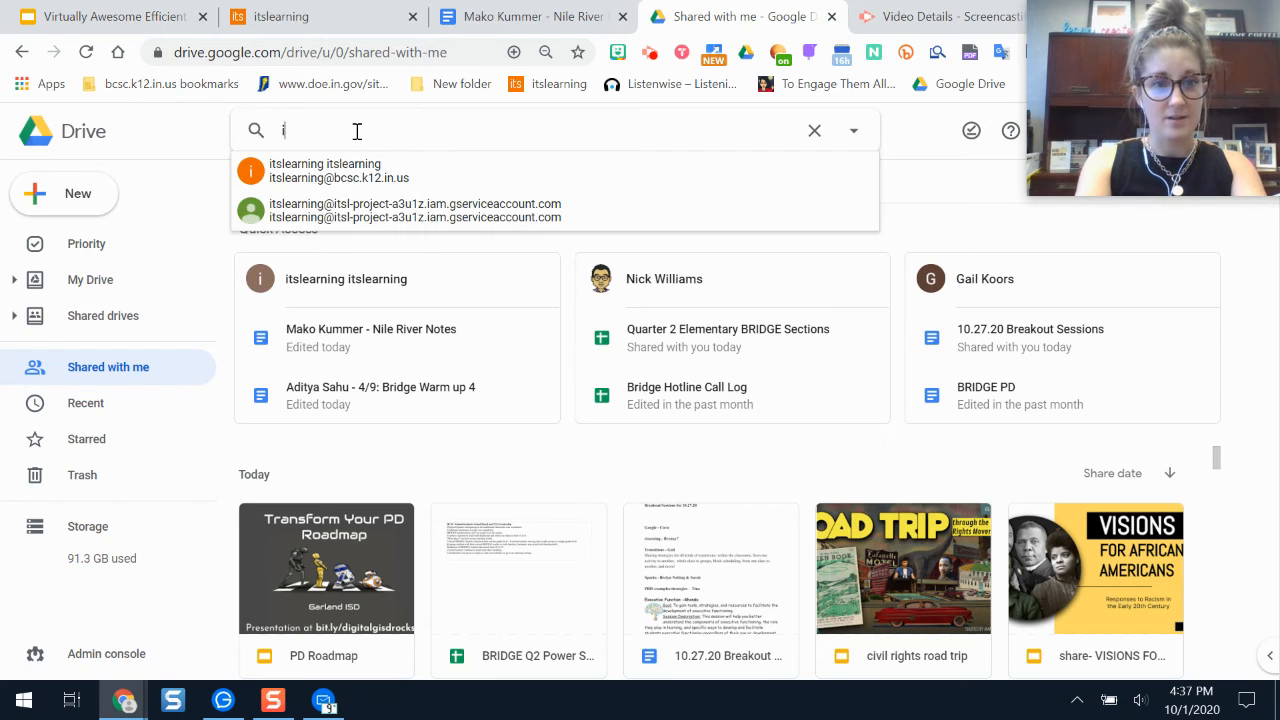
Step: Search Google Drive for "nile river notes"
type("nile river")
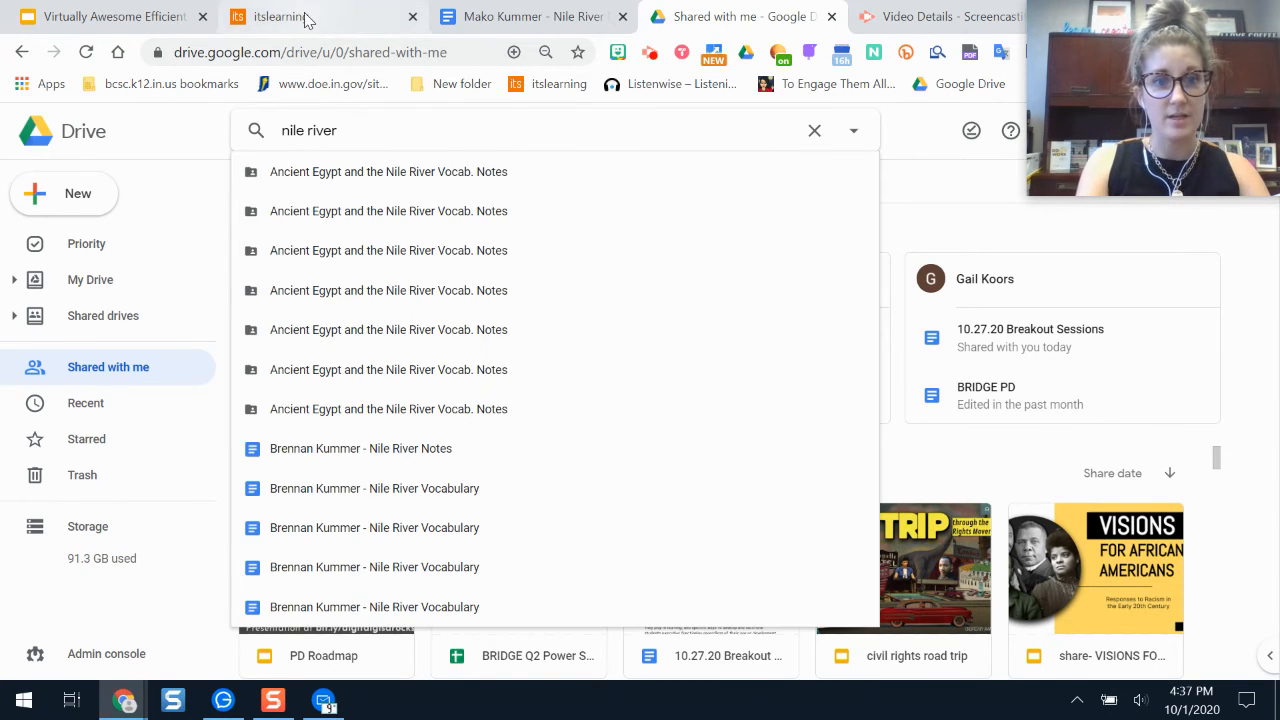
left_click(305, 16)
left_click(762, 25)
type("q")
key("BackSpace")
key("Return")
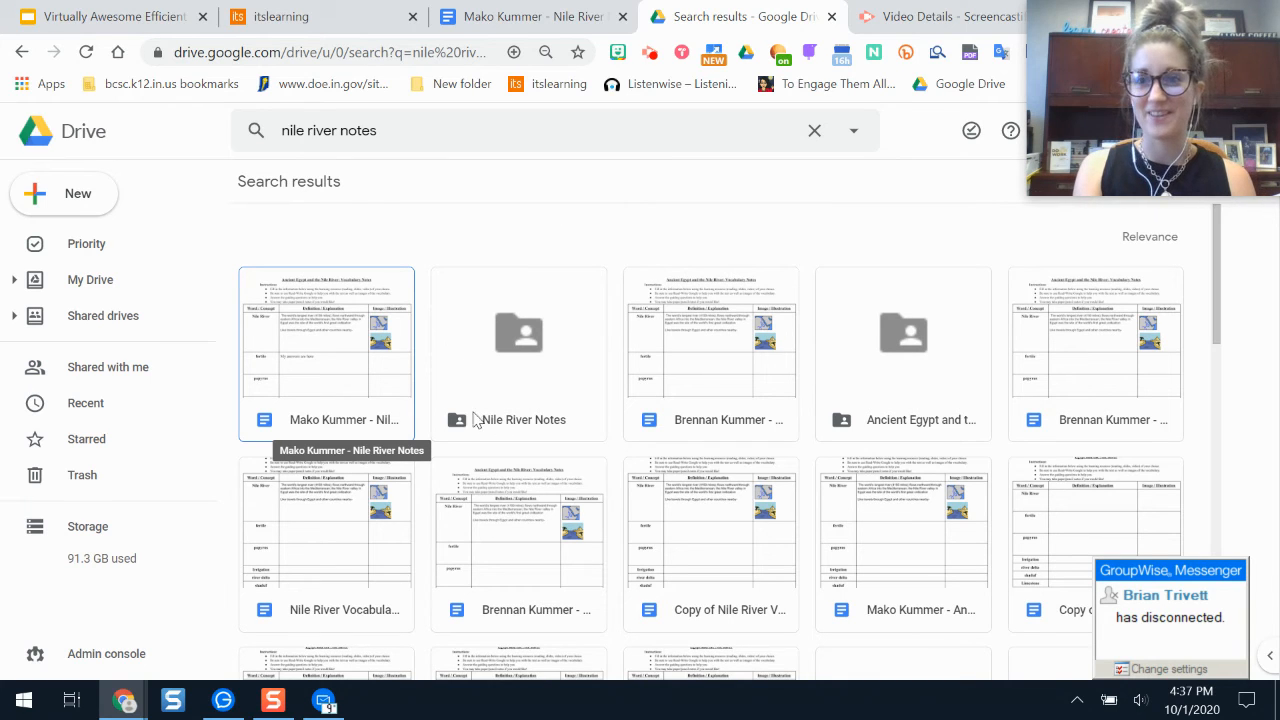
Step: Open the Nile River Notes folder from the Drive search results and go into its Answers subfolder
double_click(507, 400)
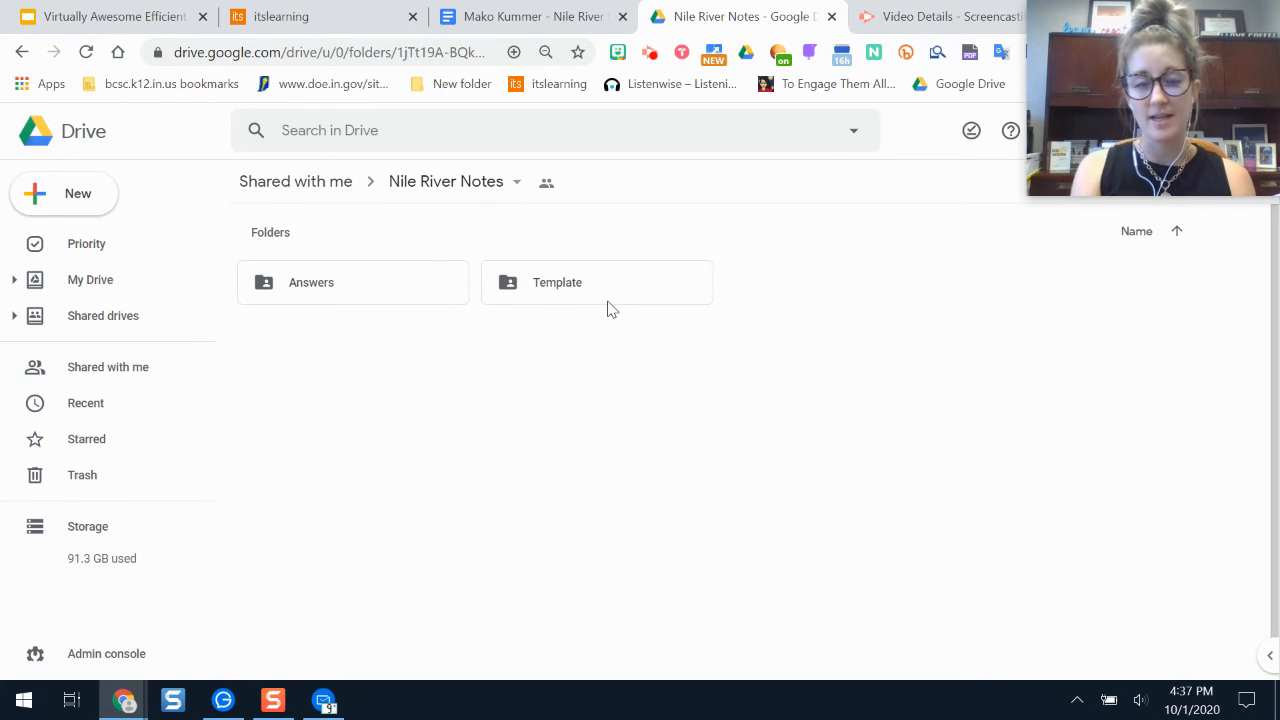
double_click(395, 295)
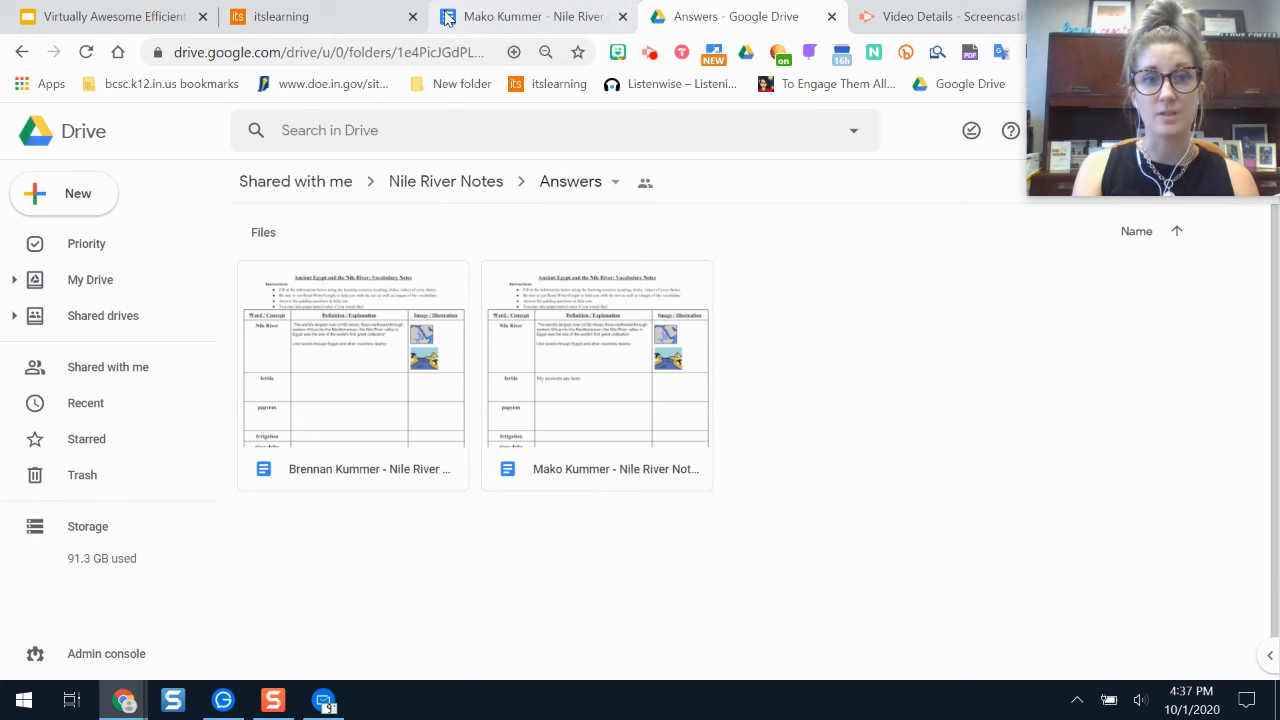
Step: Review the Nile River Notes answer list in itslearning alongside the student's submitted Google Docs notes document
left_click(320, 12)
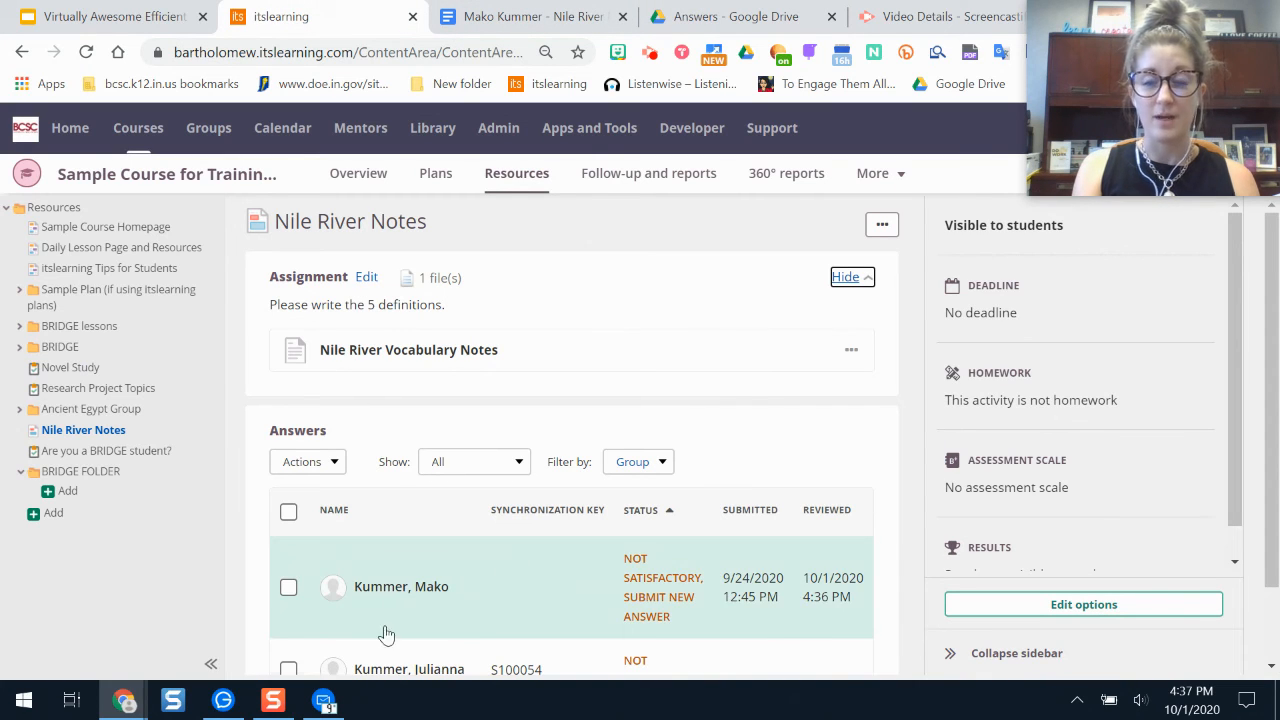
left_click(460, 13)
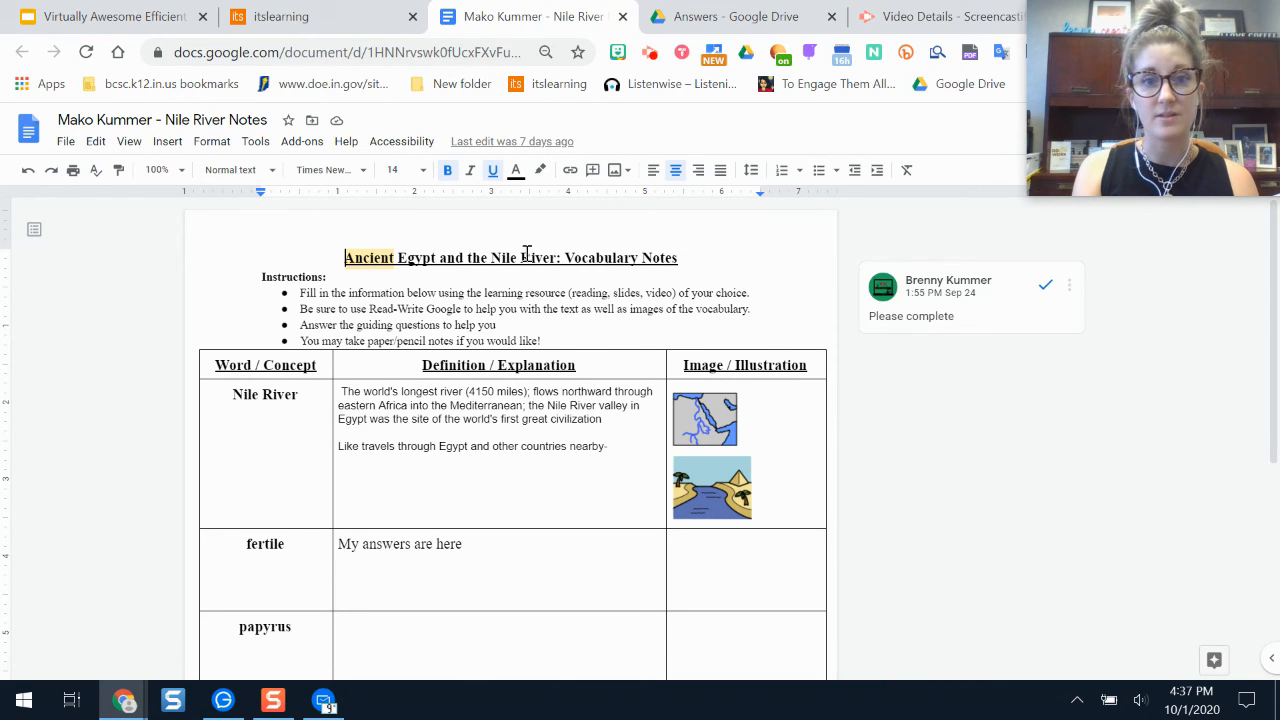
left_click(300, 14)
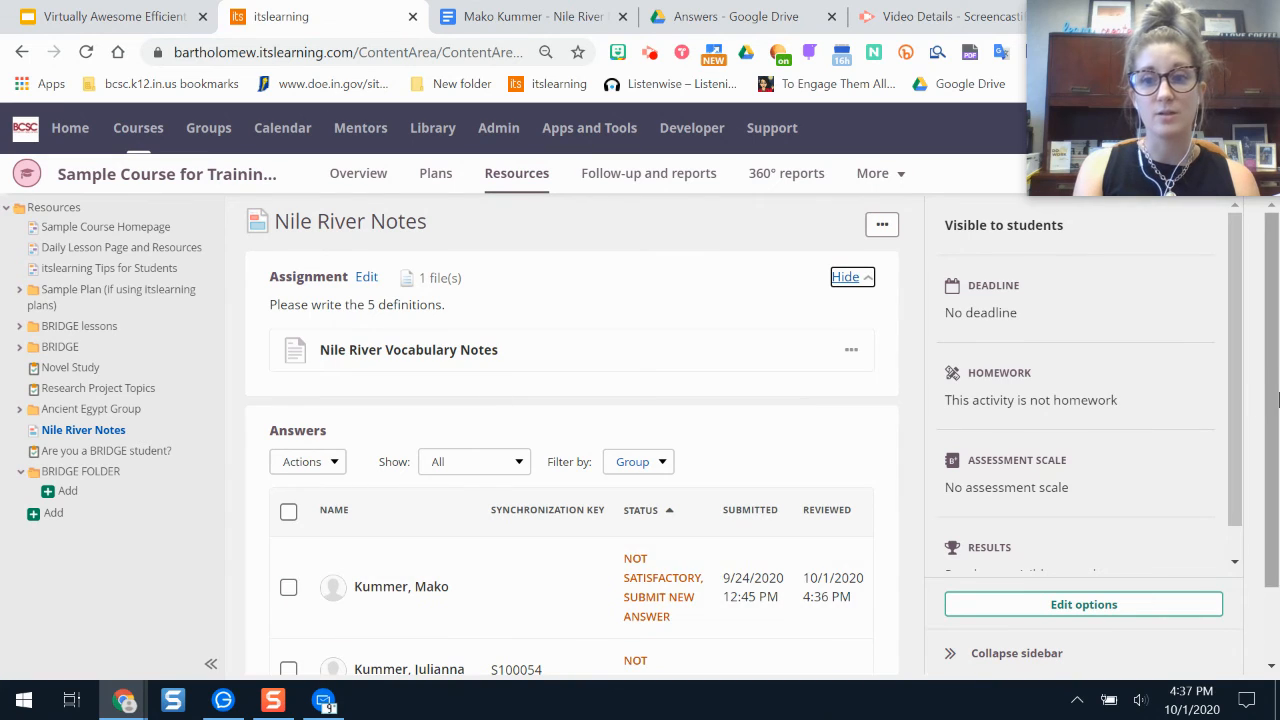
scroll(1266, 400, "down", 1)
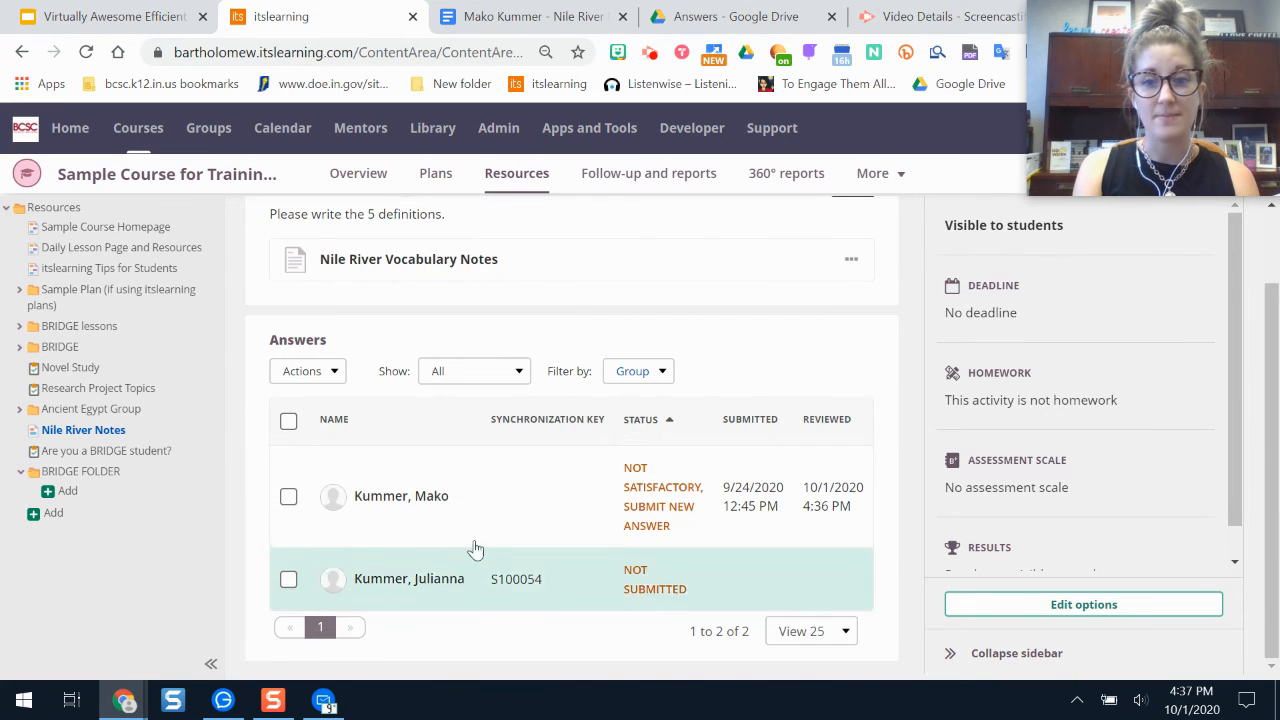
left_click(457, 18)
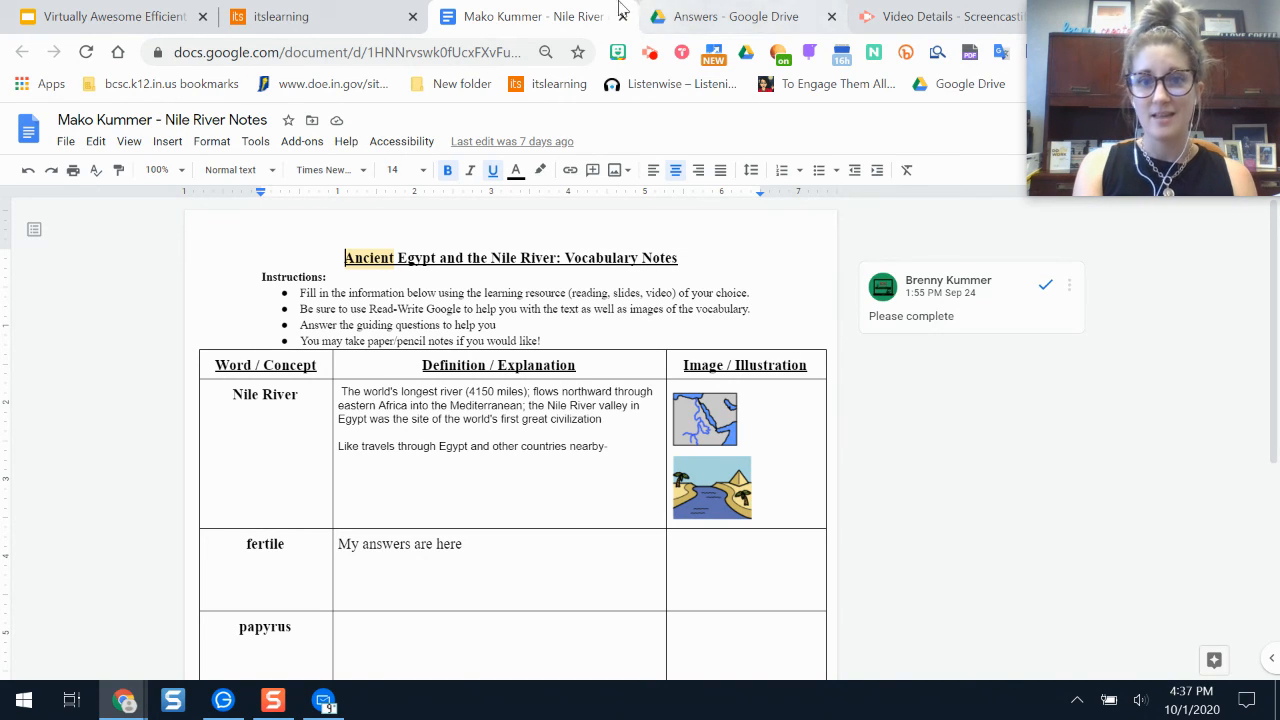
left_click(395, 8)
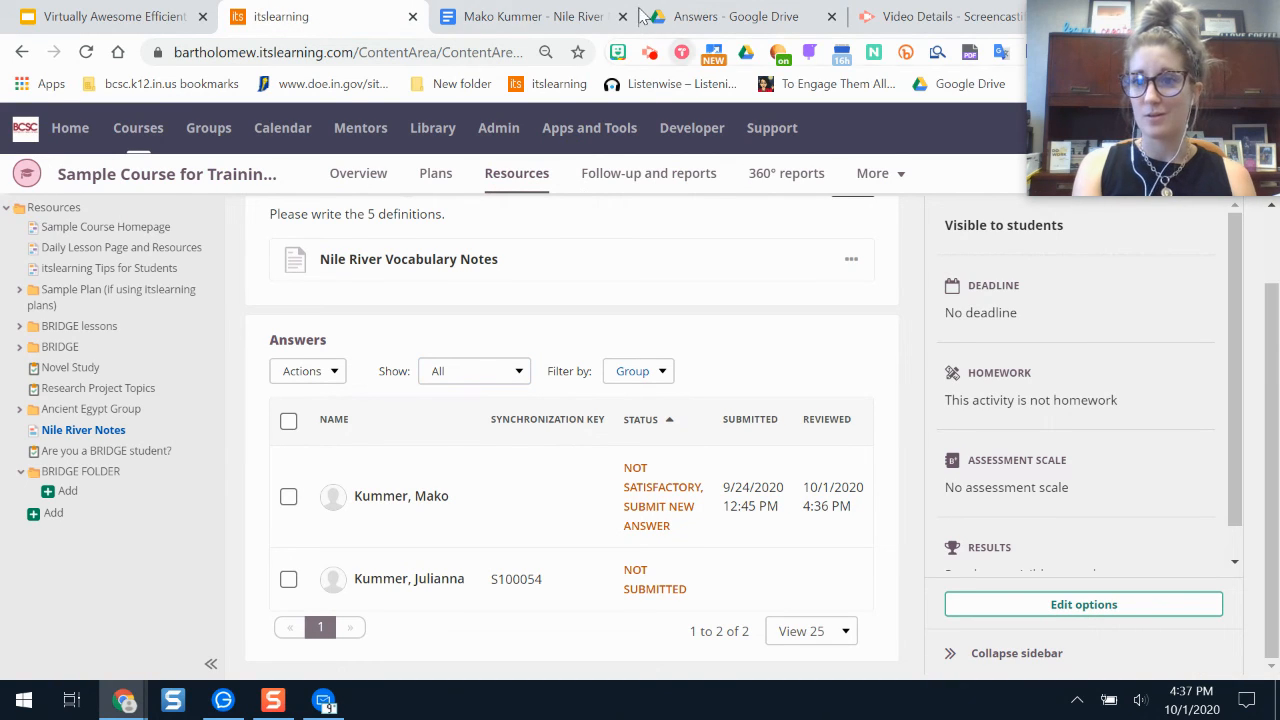
left_click(510, 12)
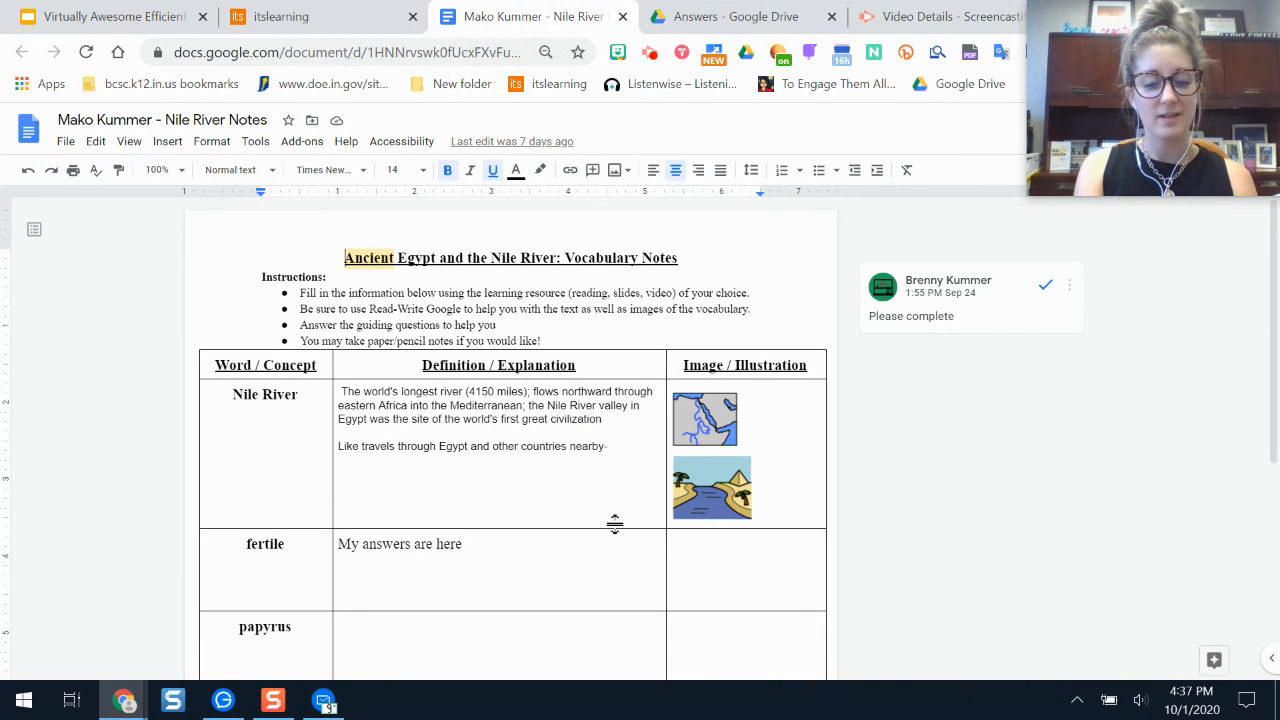